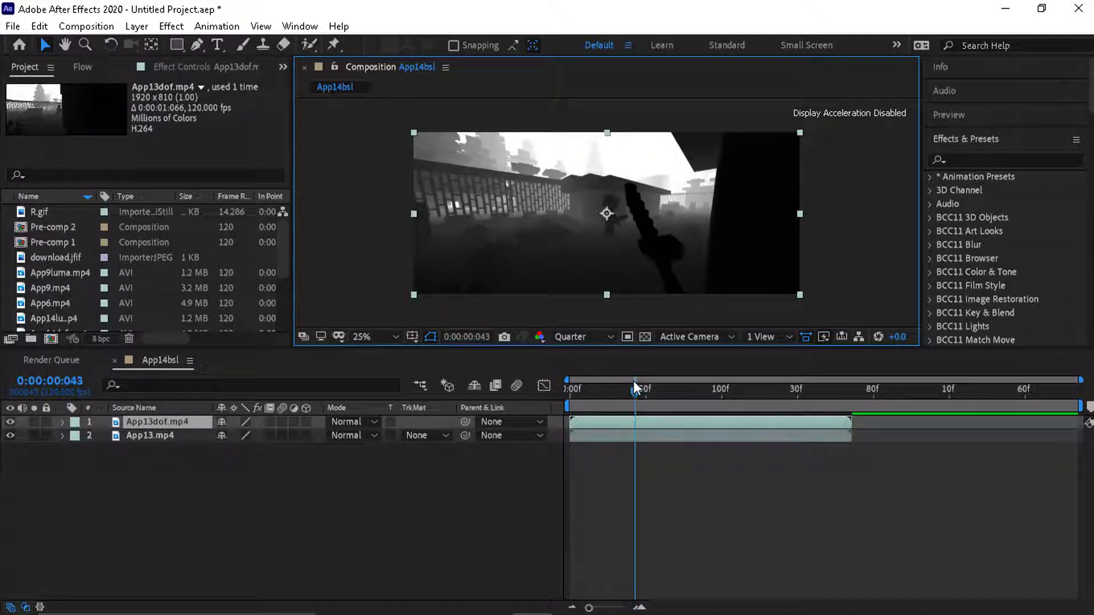
Duplicate App13.mp4 and set the upper copy's track matte to Luma Inverted "App13dof.mp4"
{"action": "left_click_drag", "start_coordinate": [637, 399], "coordinate": [590, 385]}
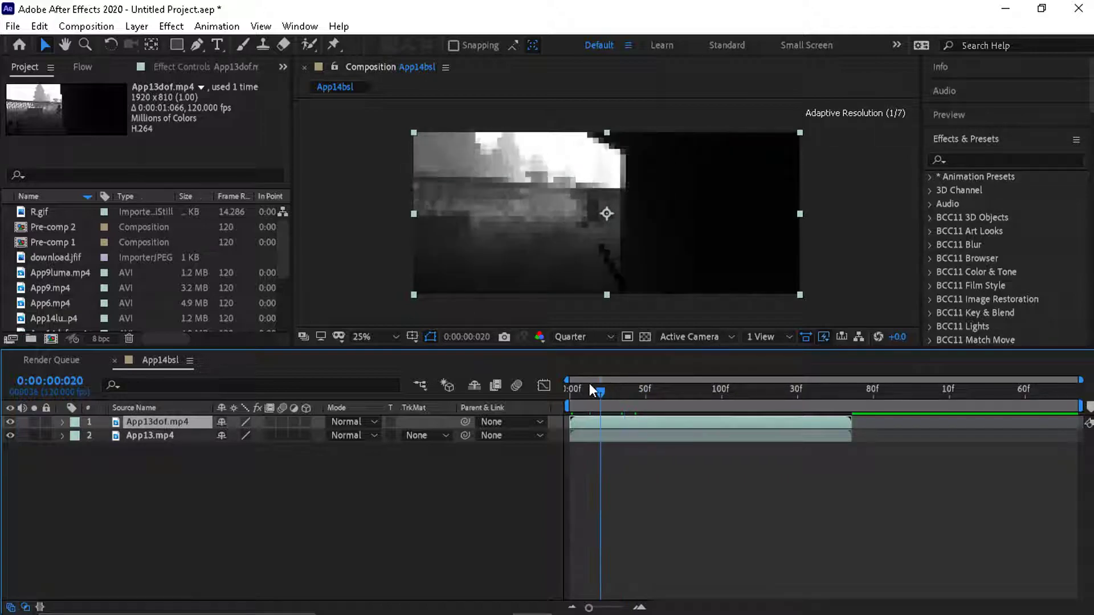
{"action": "left_click", "coordinate": [189, 436]}
{"action": "key", "text": "ctrl+d"}
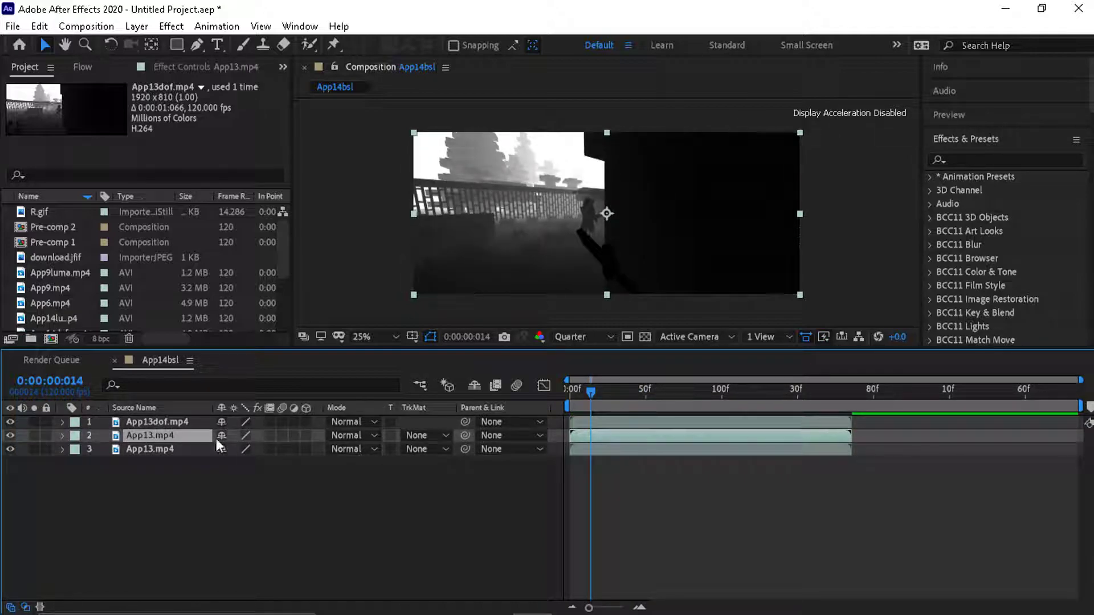
{"action": "left_click", "coordinate": [418, 435]}
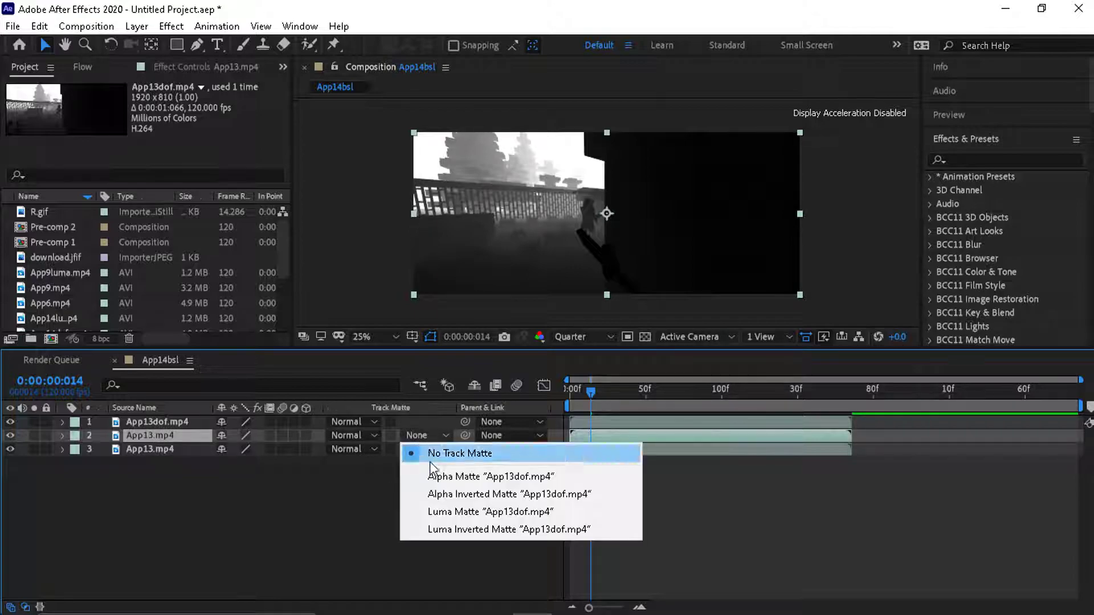
{"action": "left_click", "coordinate": [492, 530]}
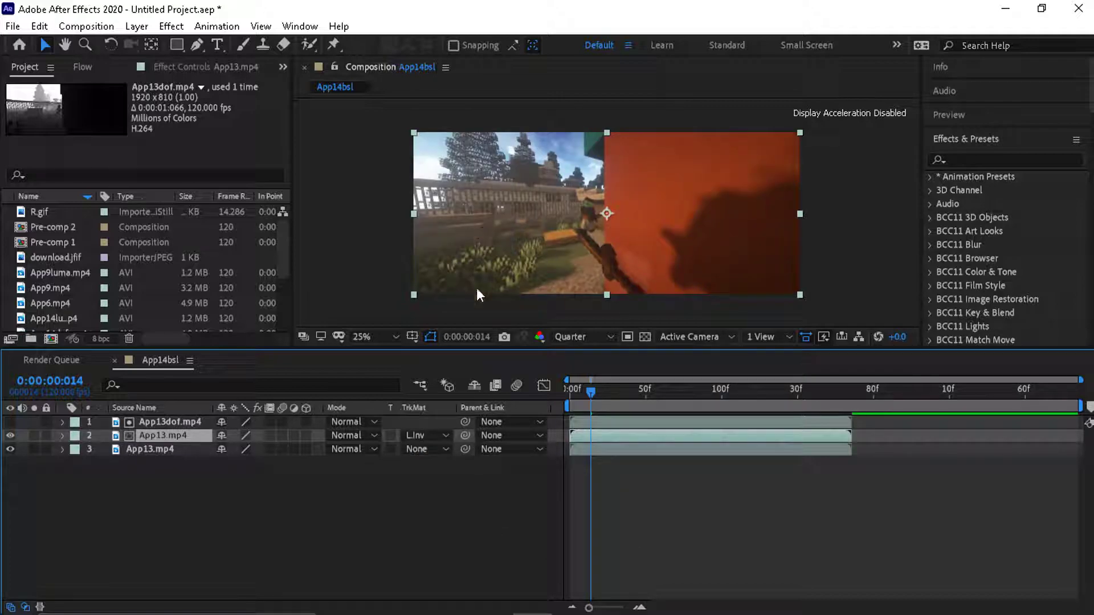
Apply the Tint and Levels effects to the App13dof.mp4 depth layer
{"action": "left_click", "coordinate": [153, 424]}
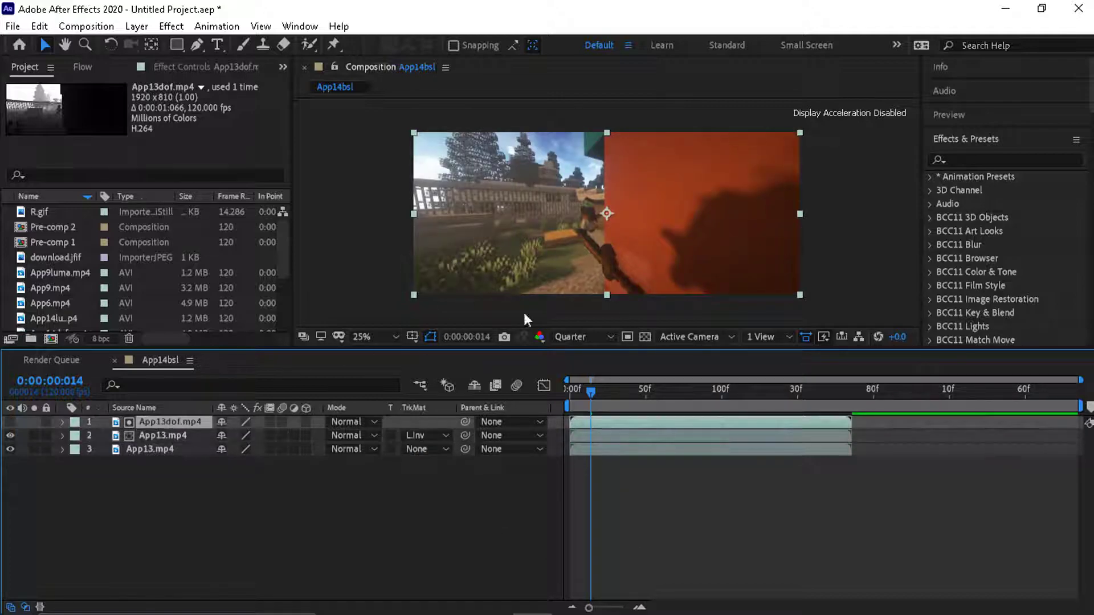
{"action": "left_click", "coordinate": [966, 162]}
{"action": "type", "text": "tint"}
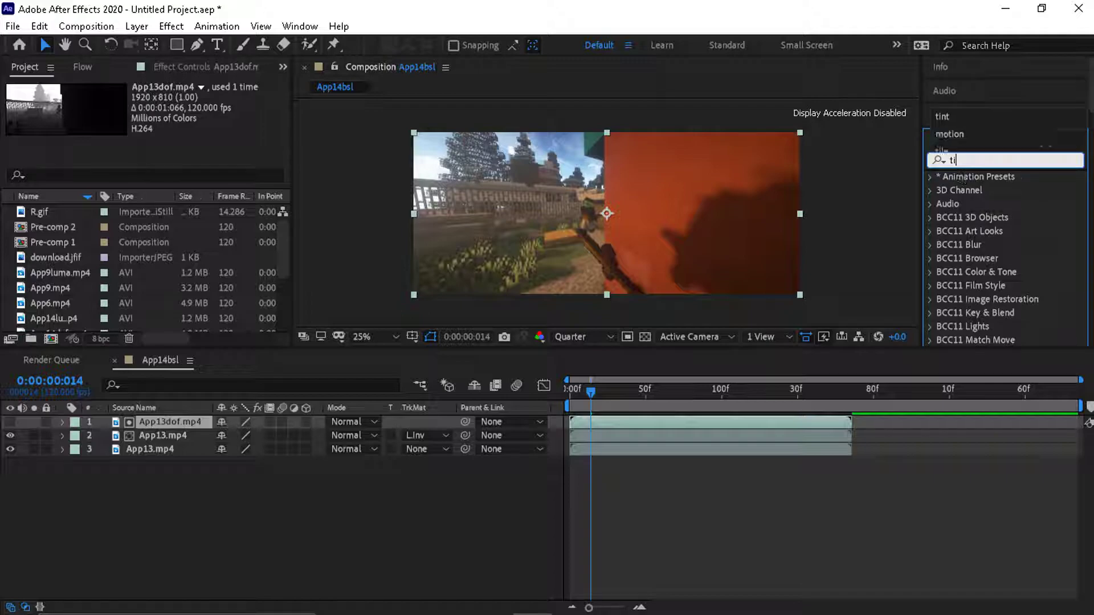
{"action": "double_click", "coordinate": [987, 231]}
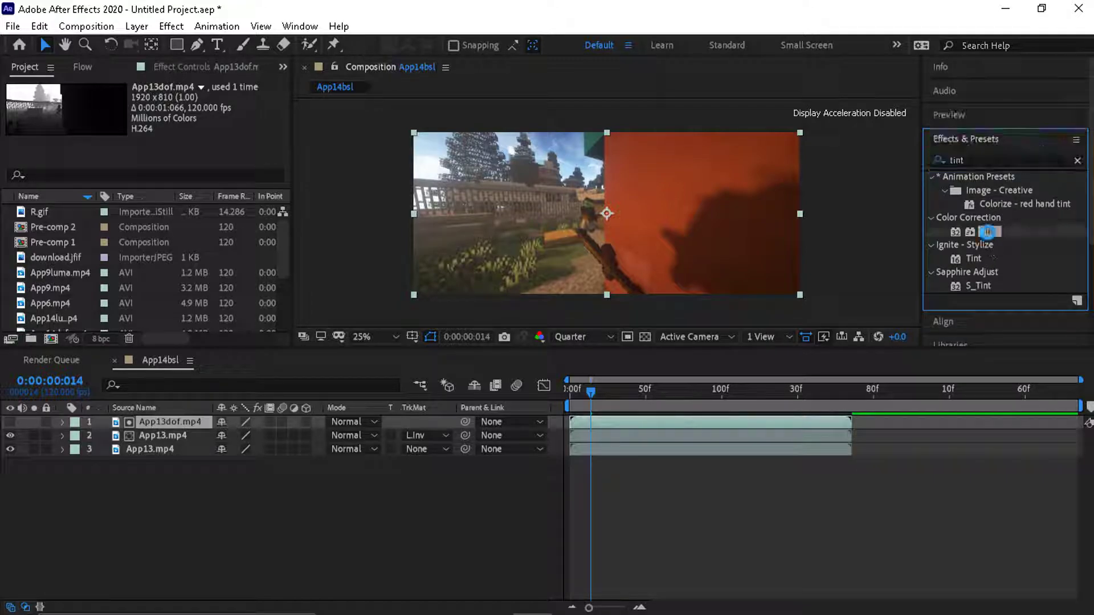
{"action": "left_click", "coordinate": [937, 162]}
{"action": "type", "text": "levels"}
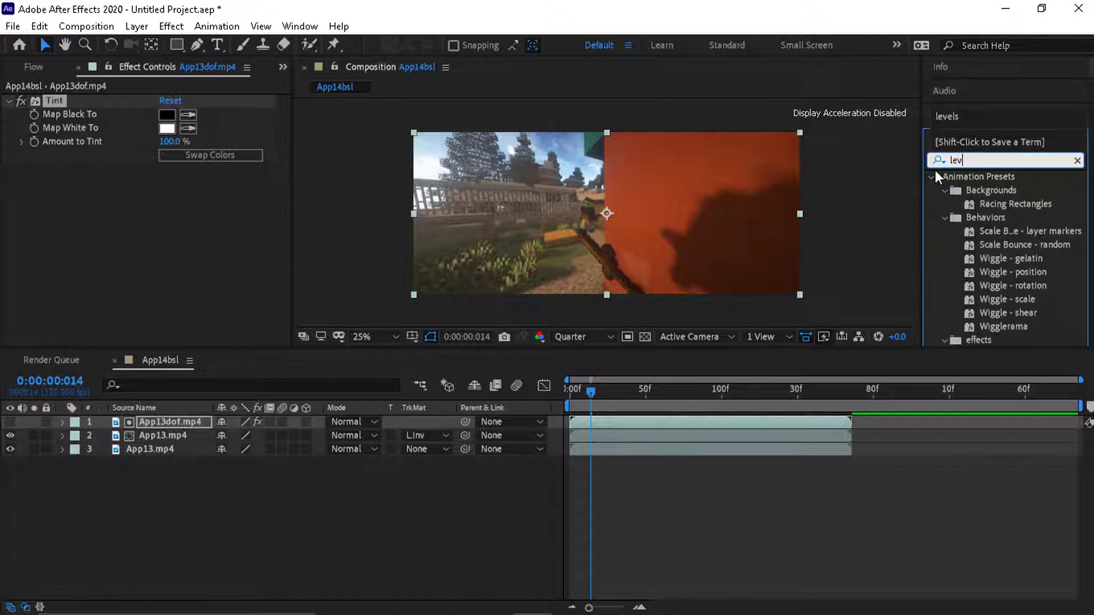
{"action": "double_click", "coordinate": [980, 285]}
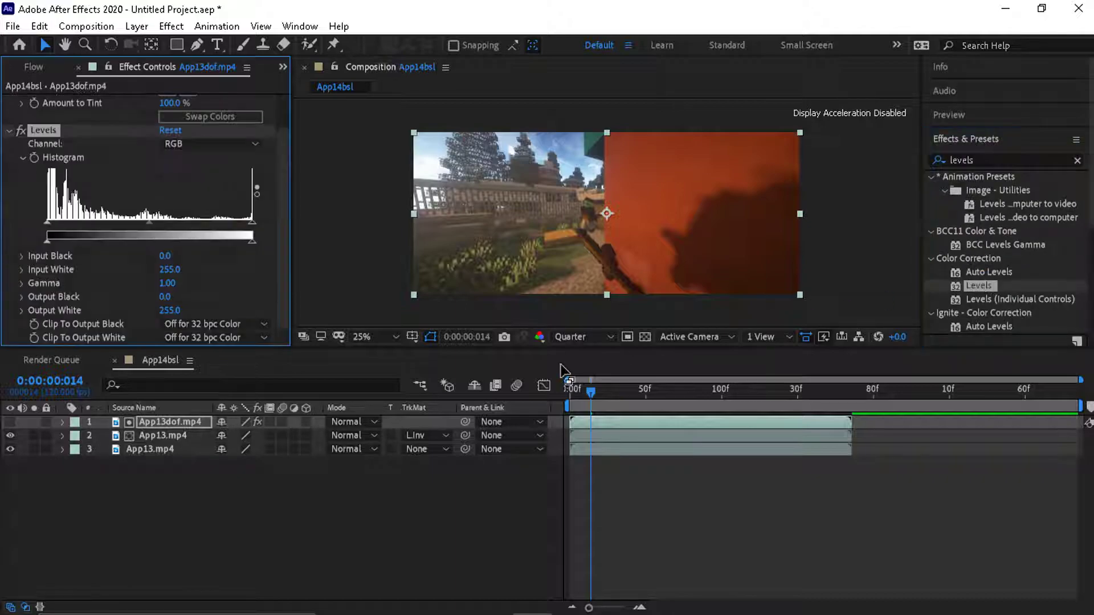
Show the depth clip and tune its Levels to Input White 255 with gamma about 0.92
{"action": "left_click", "coordinate": [11, 421]}
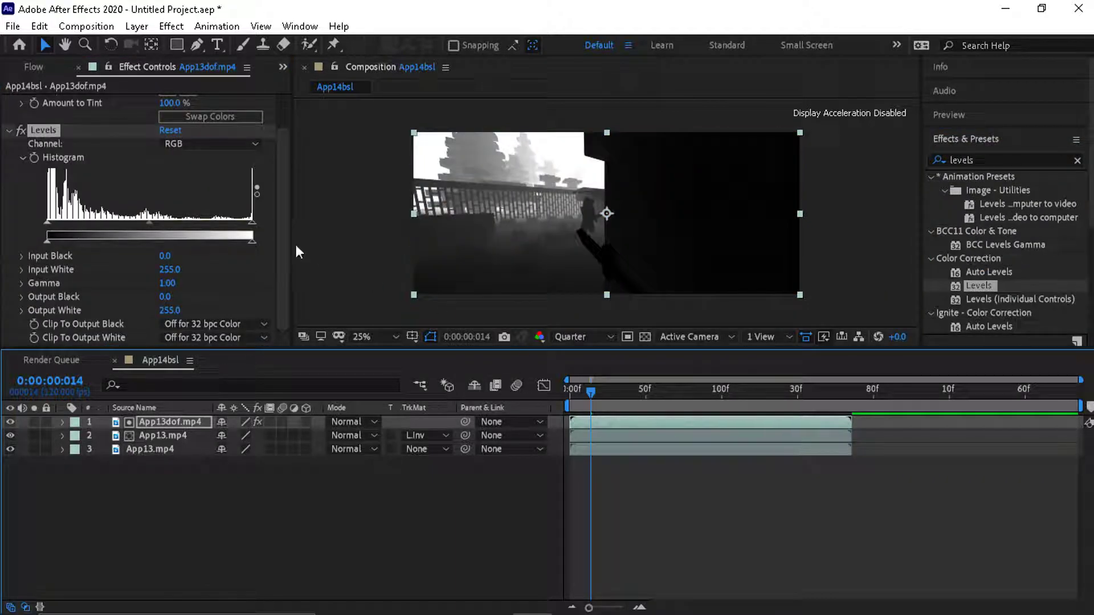
{"action": "left_click_drag", "start_coordinate": [153, 223], "coordinate": [206, 221]}
{"action": "mouse_move", "coordinate": [46, 221]}
{"action": "left_mouse_down"}
{"action": "mouse_move", "coordinate": [91, 220]}
{"action": "mouse_move", "coordinate": [46, 220]}
{"action": "left_mouse_up"}
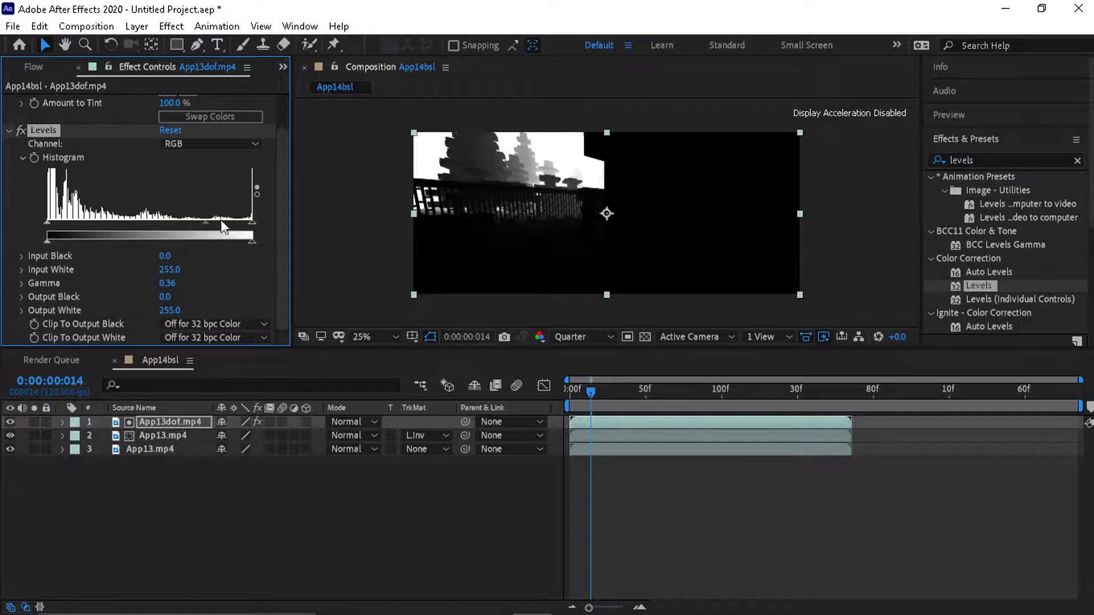
{"action": "left_click_drag", "start_coordinate": [206, 221], "coordinate": [169, 221]}
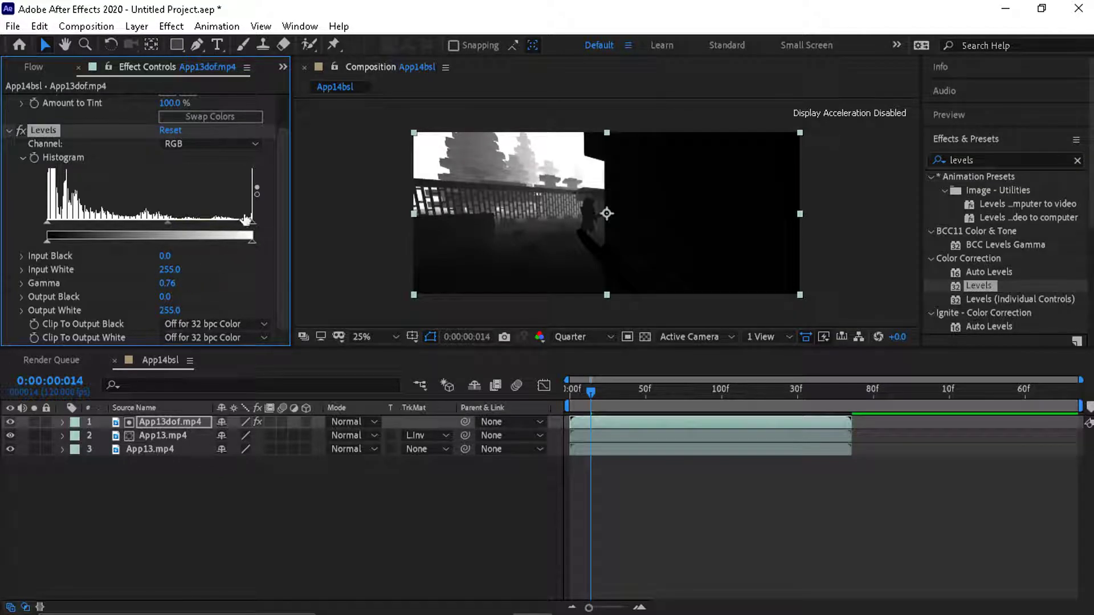
{"action": "left_click_drag", "start_coordinate": [249, 221], "coordinate": [221, 221]}
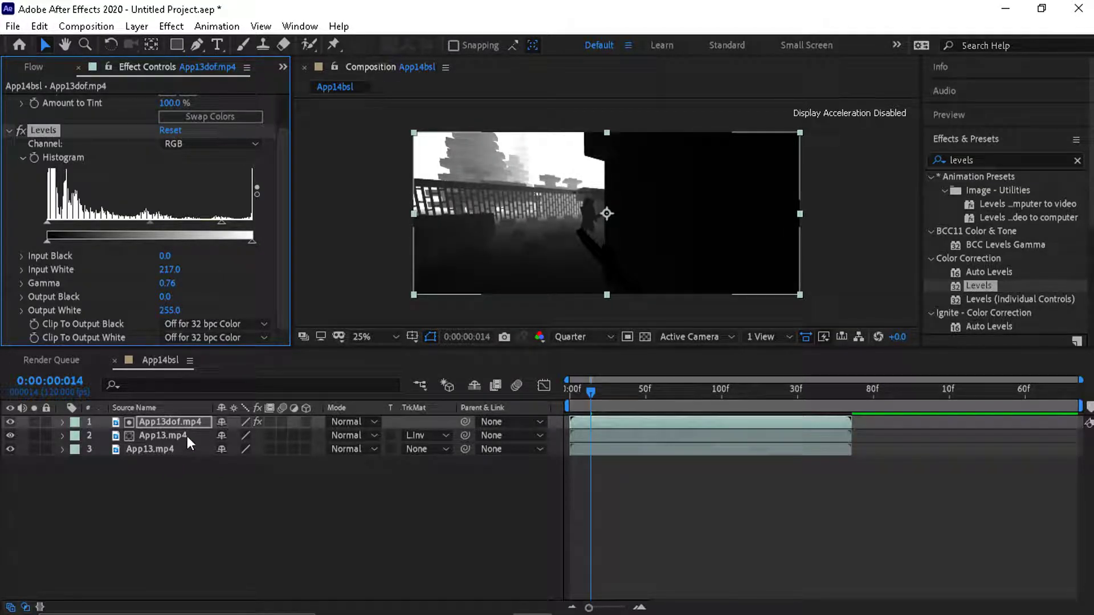
{"action": "left_click_drag", "start_coordinate": [222, 222], "coordinate": [248, 221]}
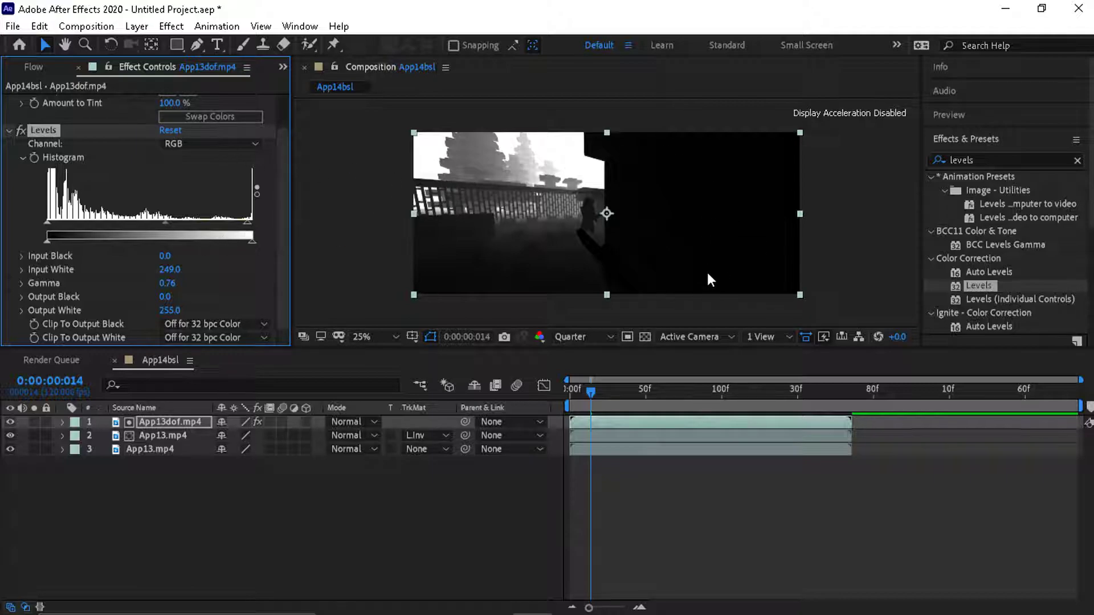
{"action": "left_click_drag", "start_coordinate": [165, 220], "coordinate": [139, 219]}
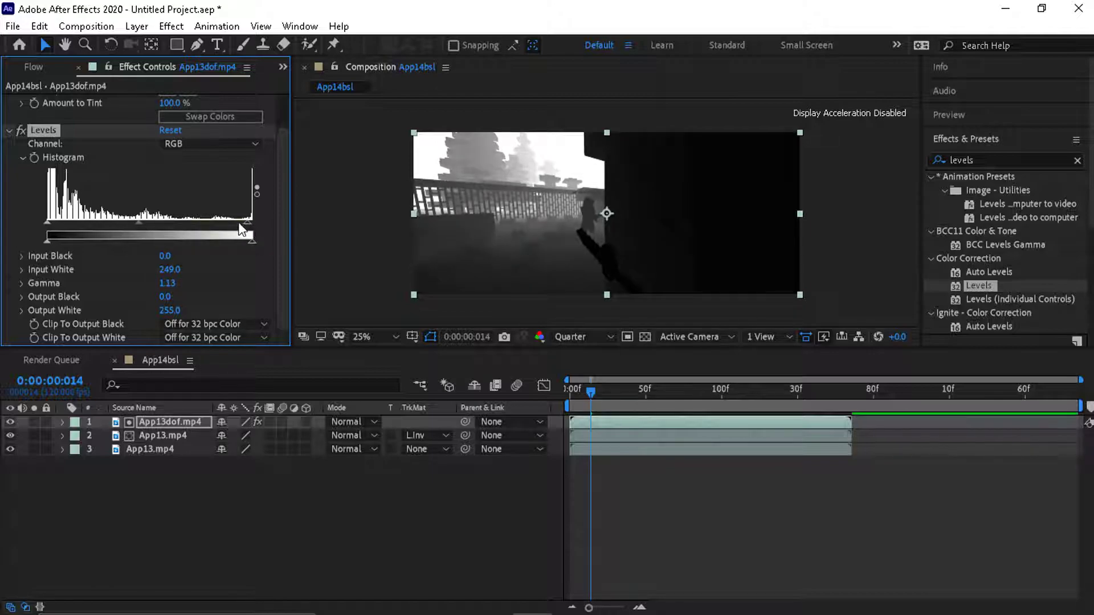
{"action": "left_click_drag", "start_coordinate": [248, 223], "coordinate": [262, 222]}
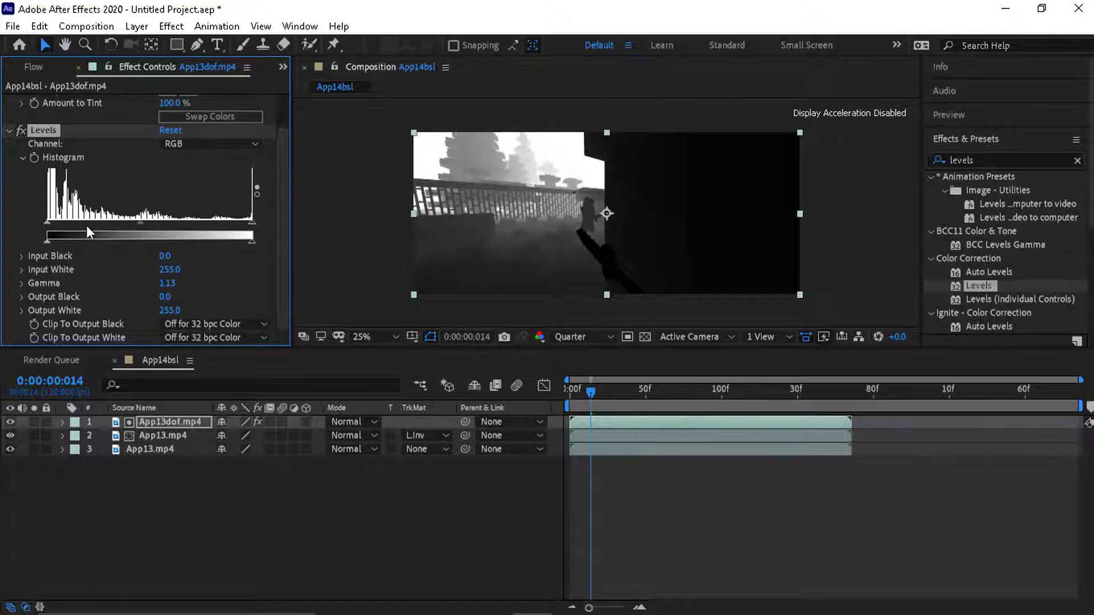
{"action": "left_click", "coordinate": [599, 448]}
Drag the Tint effect from Effects & Presets onto the bottom App13.mp4 layer
{"action": "left_click", "coordinate": [1048, 194]}
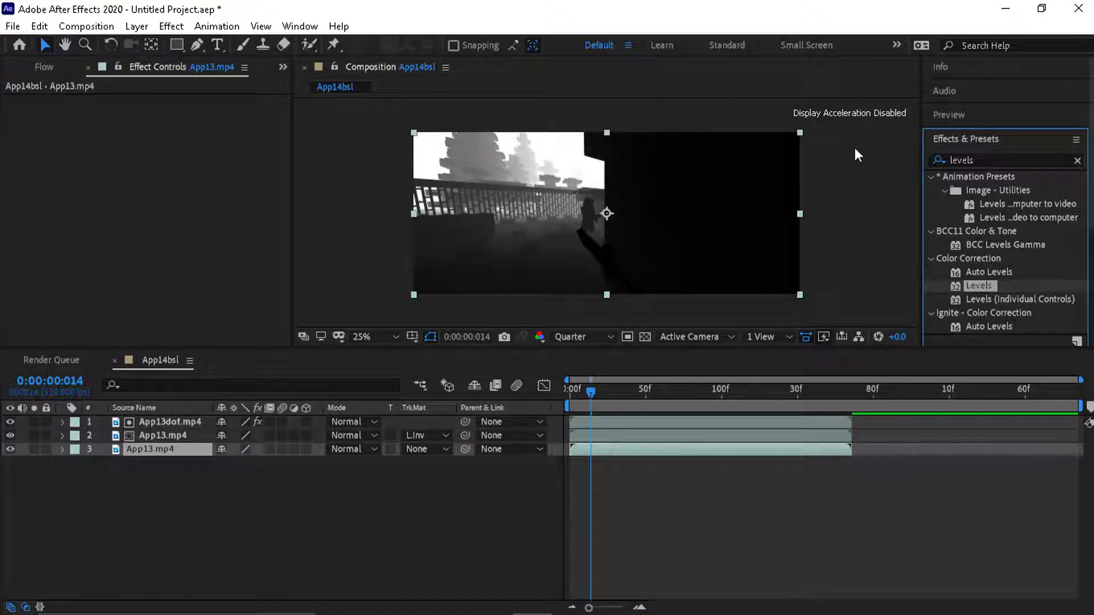
{"action": "left_click", "coordinate": [989, 155]}
{"action": "type", "text": "tint"}
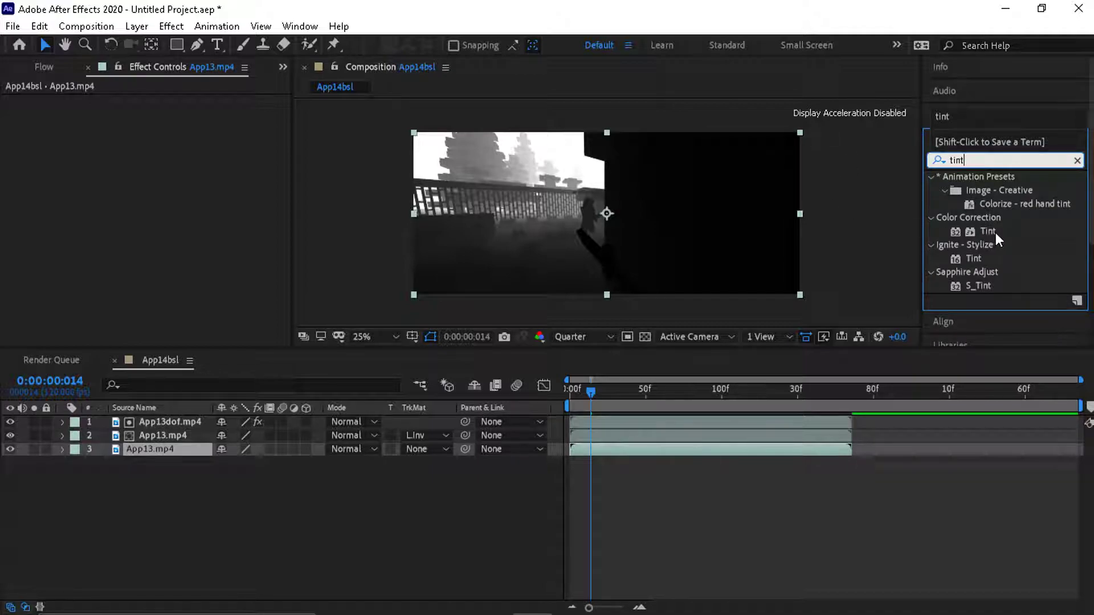
{"action": "left_click_drag", "start_coordinate": [992, 231], "coordinate": [730, 217]}
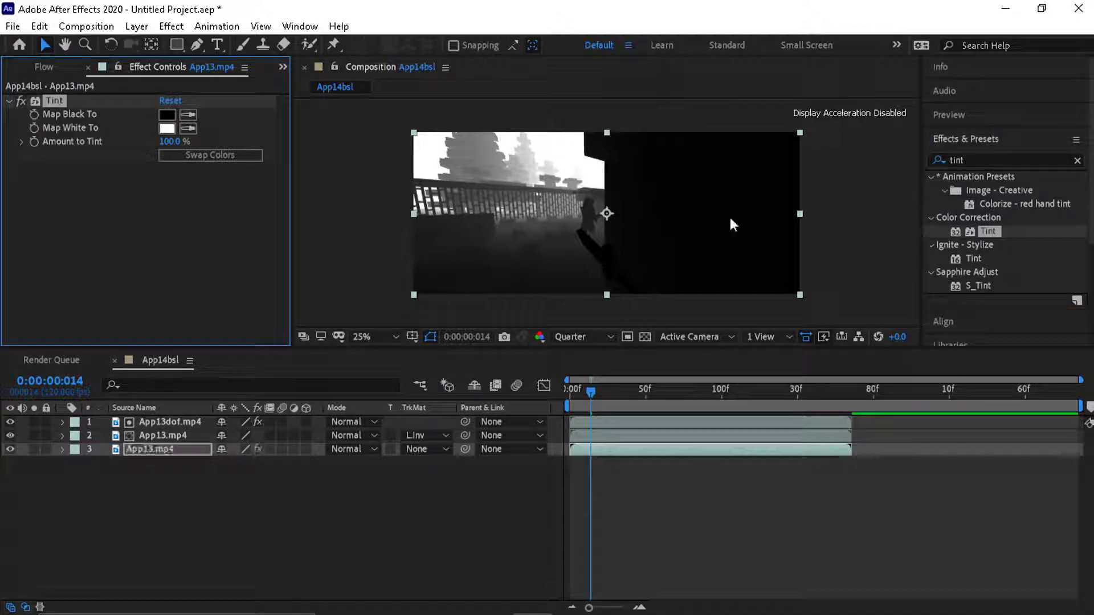
Set the Tint's Map Black To colour to R 171, G 13, B 13
{"action": "left_click", "coordinate": [167, 116]}
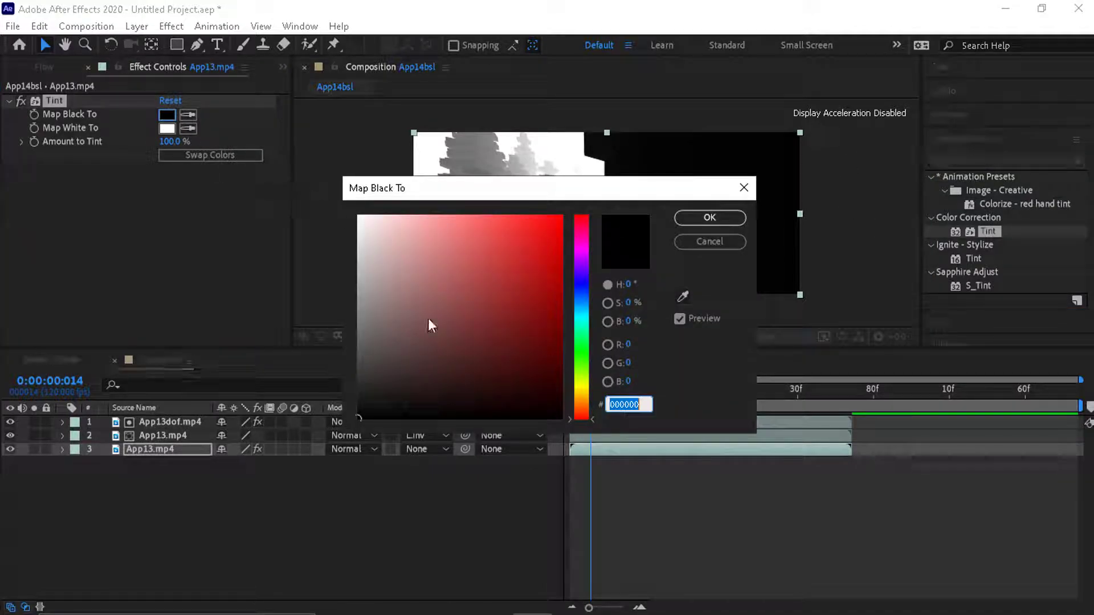
{"action": "left_click", "coordinate": [628, 346]}
{"action": "type", "text": "29"}
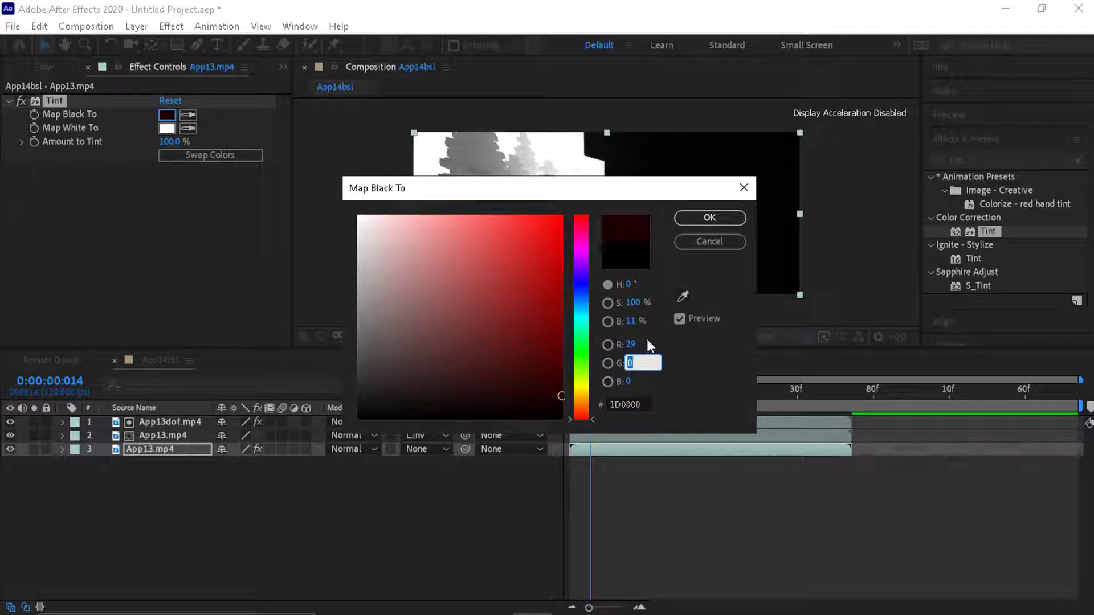
{"action": "key", "text": "BackSpace"}
{"action": "left_click", "coordinate": [631, 345]}
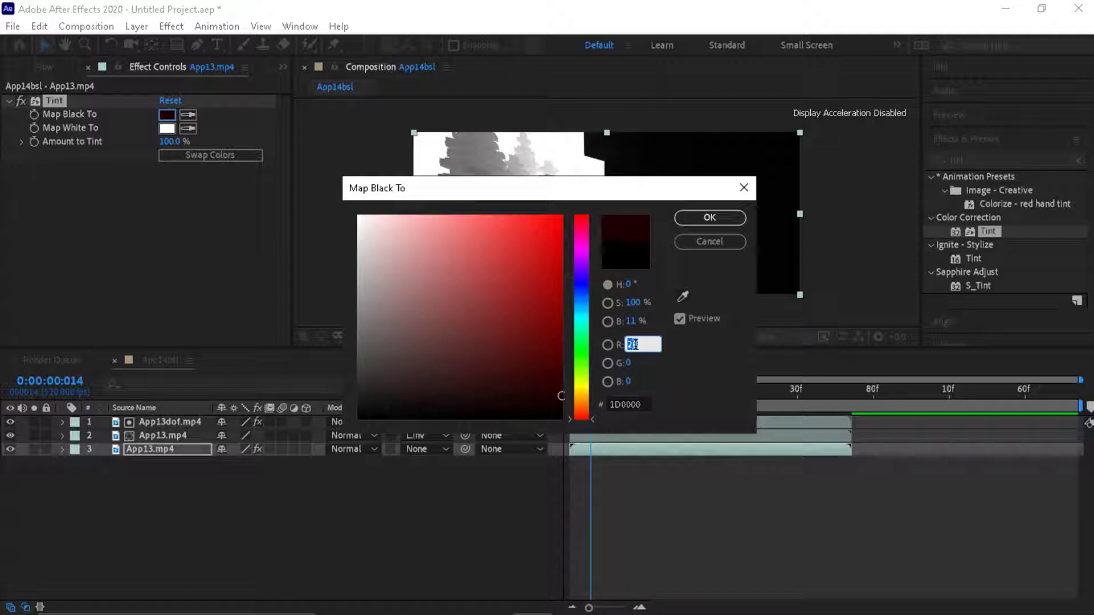
{"action": "type", "text": "171"}
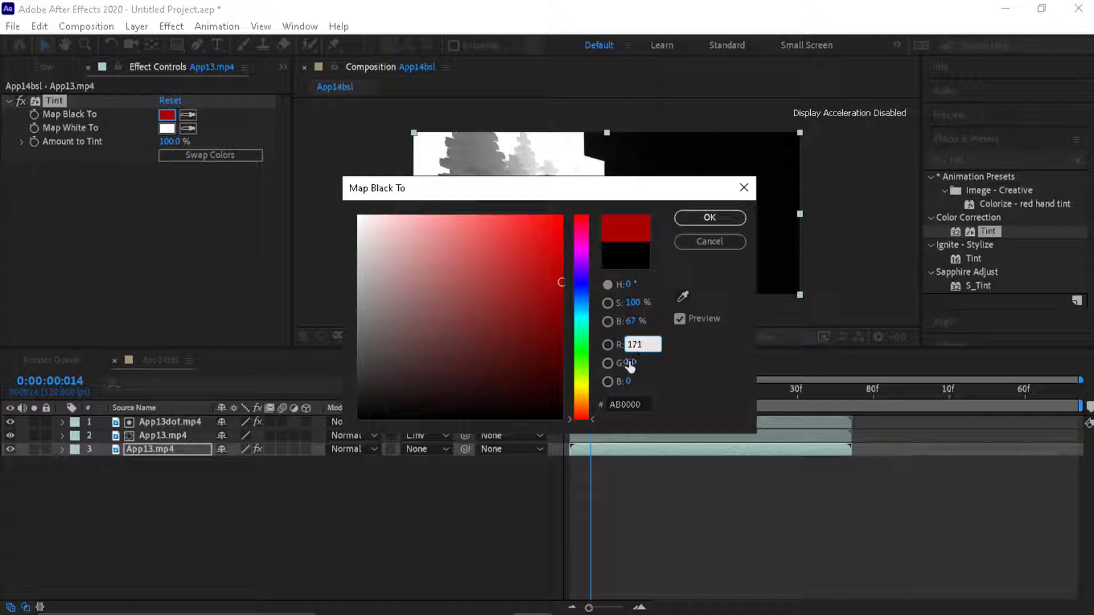
{"action": "left_click", "coordinate": [629, 363]}
{"action": "type", "text": "1"}
{"action": "type", "text": "30"}
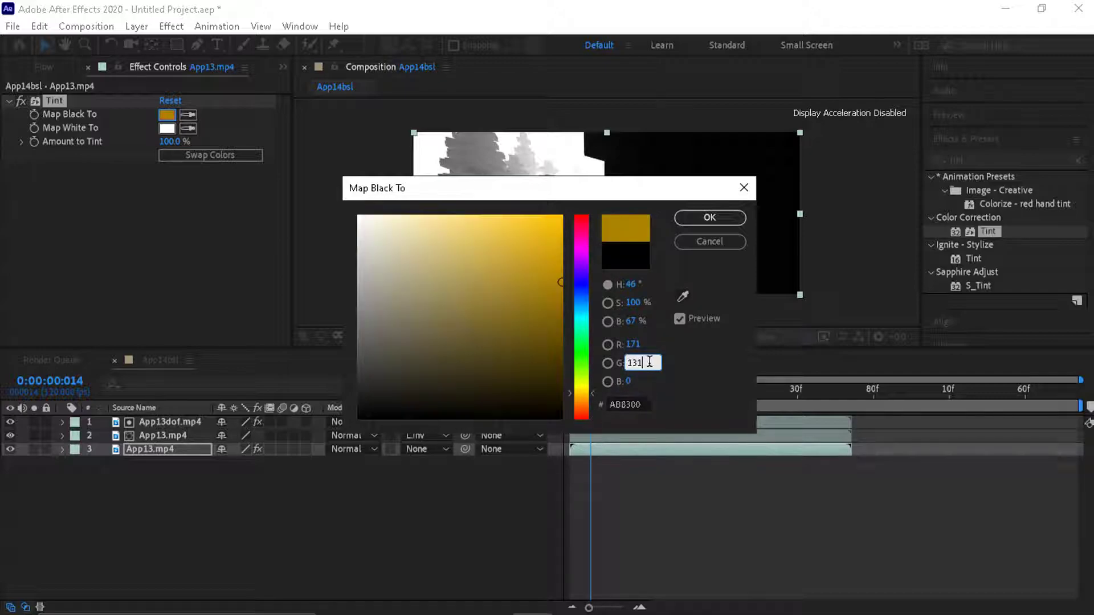
{"action": "key", "text": "BackSpace"}
{"action": "left_click", "coordinate": [625, 381]}
{"action": "type", "text": "13"}
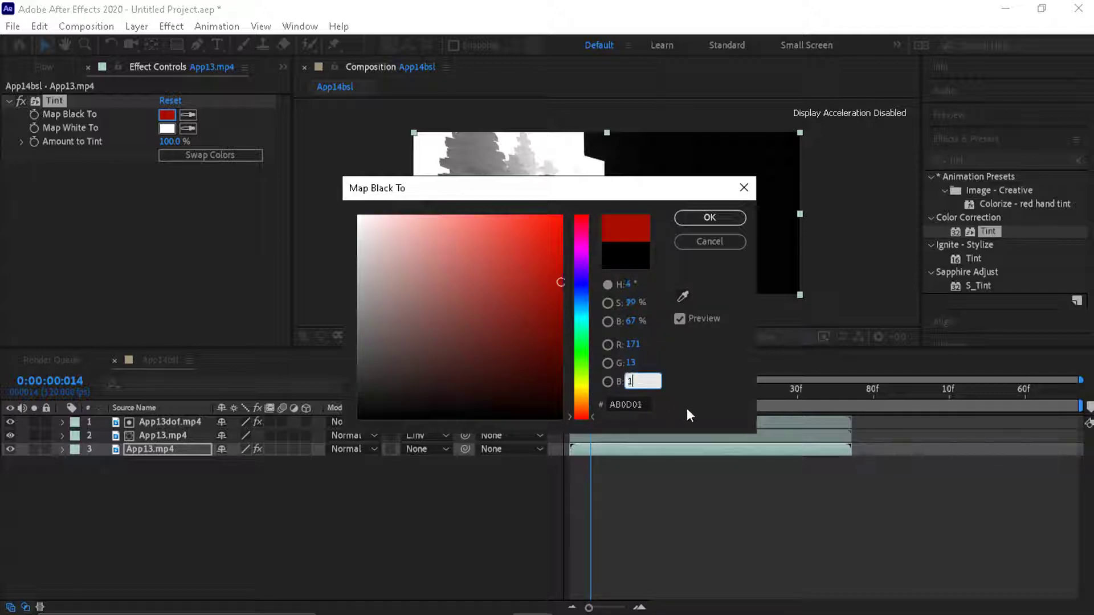
{"action": "left_click", "coordinate": [712, 221]}
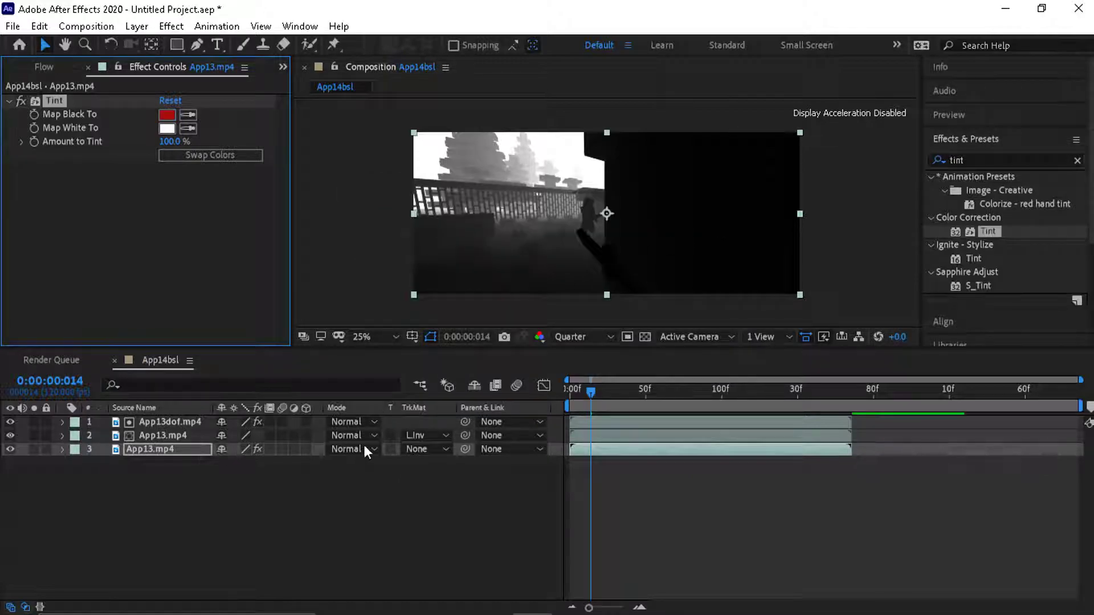
Toggle the depth clip's visibility to compare, leaving it hidden to view the red footage
{"action": "left_click", "coordinate": [10, 422]}
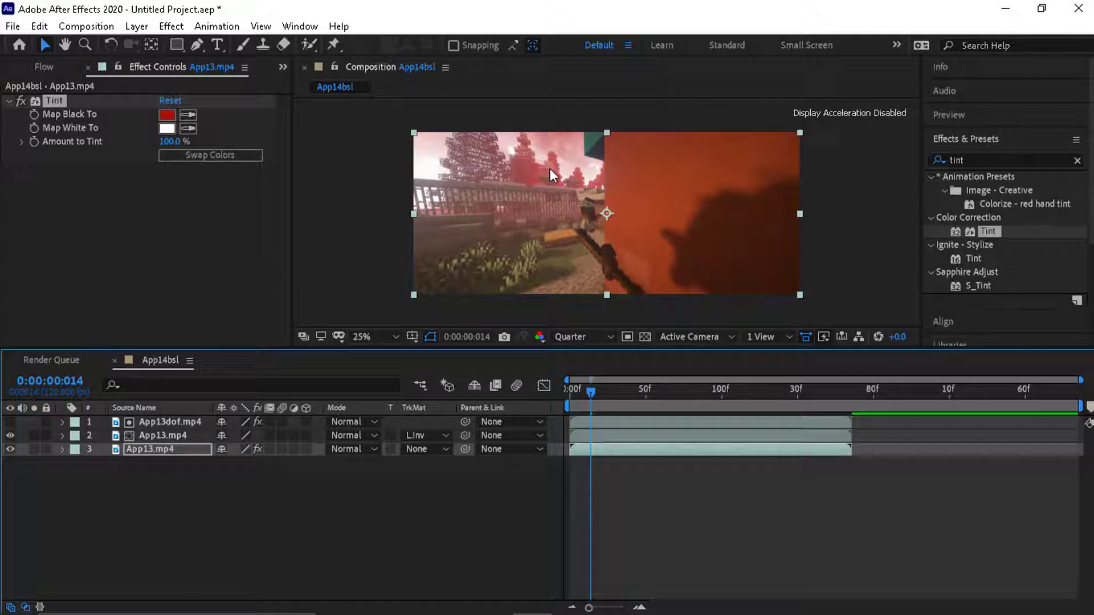
{"action": "left_click", "coordinate": [10, 421]}
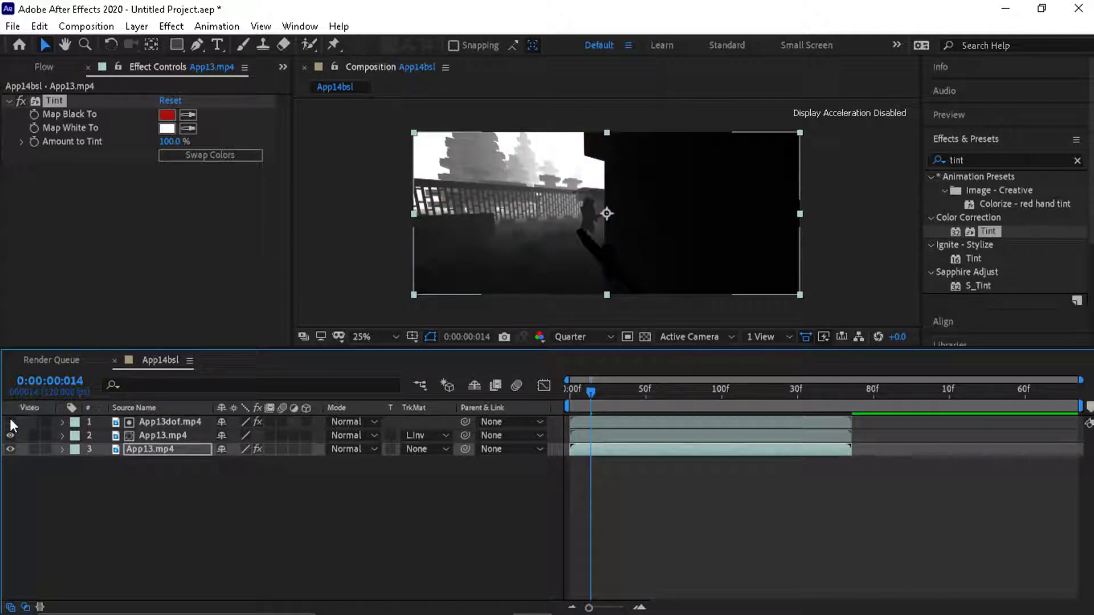
{"action": "left_click", "coordinate": [10, 422]}
{"action": "left_click", "coordinate": [10, 422]}
{"action": "left_click", "coordinate": [10, 422]}
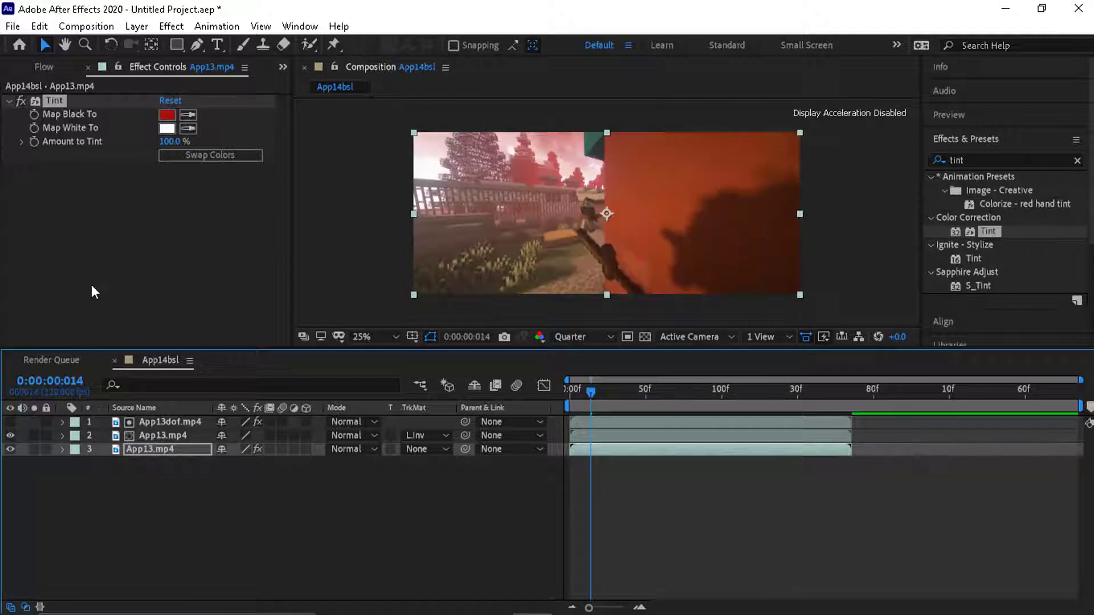
Set the Tint's Map White To colour to R 29, G 1, B 10
{"action": "left_click", "coordinate": [166, 128]}
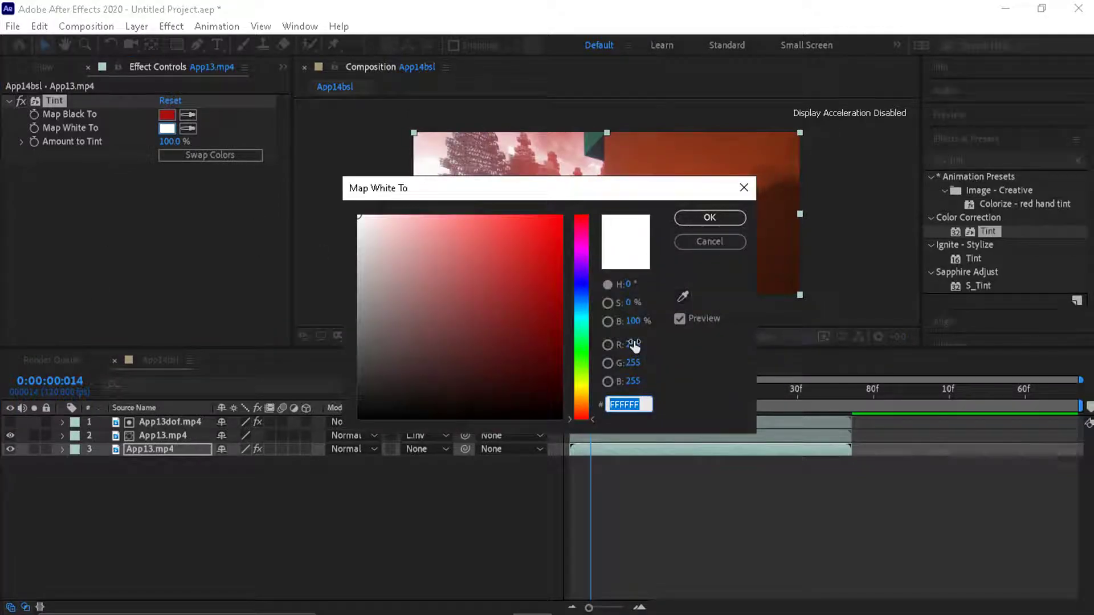
{"action": "left_click", "coordinate": [634, 343]}
{"action": "type", "text": "29"}
{"action": "key", "text": "Tab"}
{"action": "type", "text": "1"}
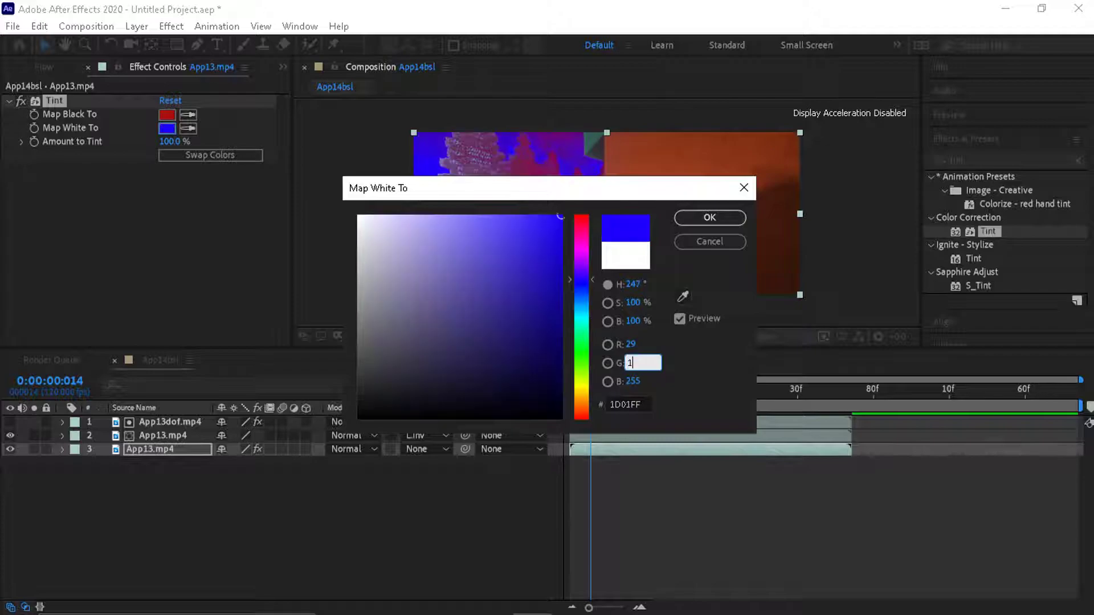
{"action": "key", "text": "Tab"}
{"action": "type", "text": "10"}
{"action": "left_click", "coordinate": [705, 215]}
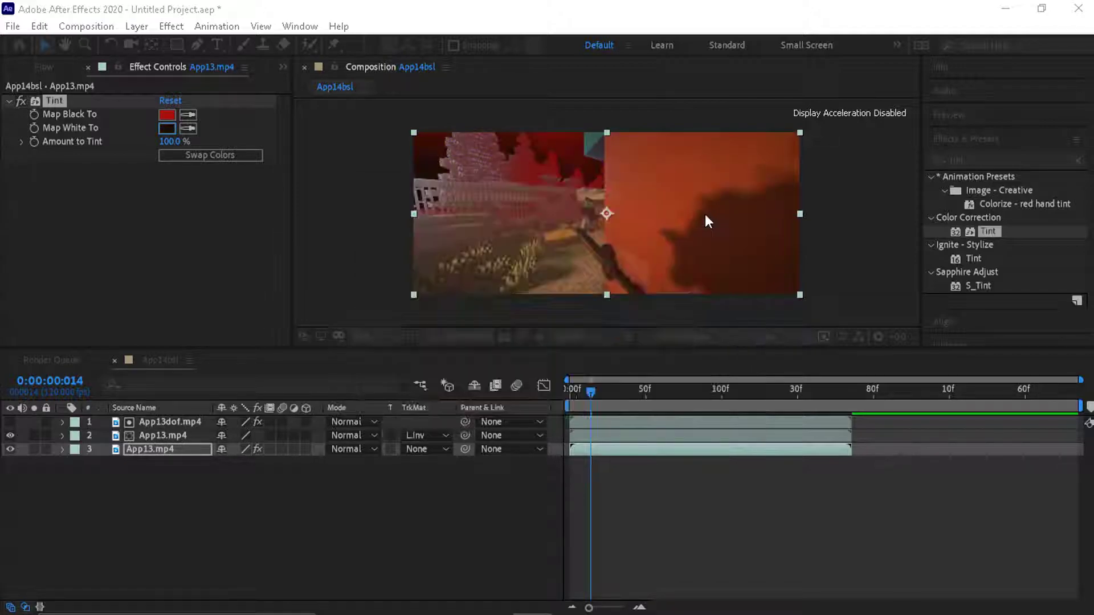
{"action": "left_click_drag", "start_coordinate": [593, 392], "coordinate": [570, 391]}
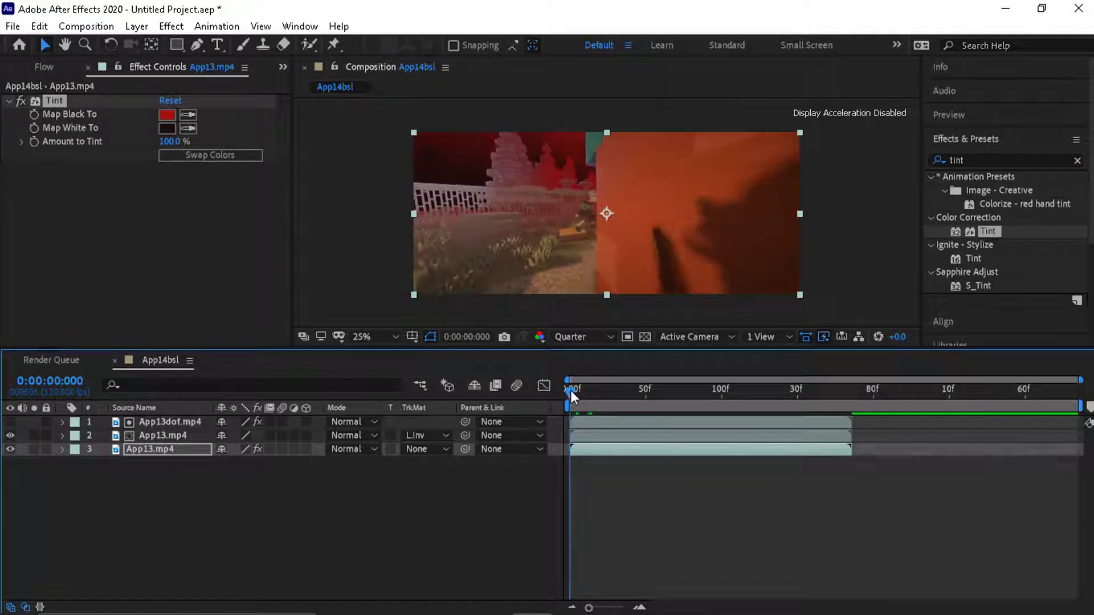
{"action": "key", "text": "space"}
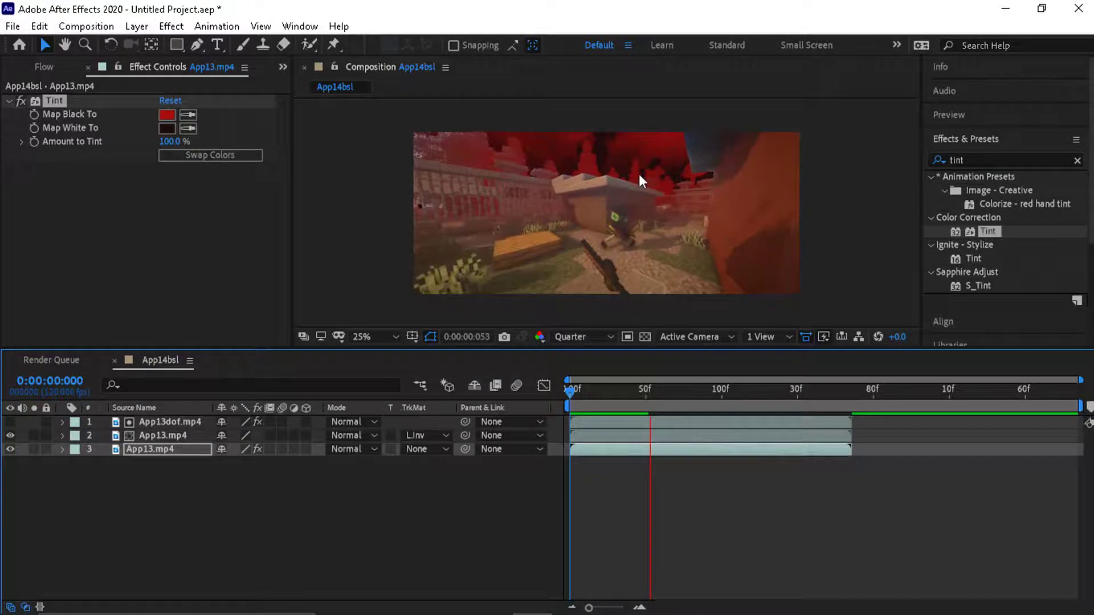
{"action": "left_click_drag", "start_coordinate": [664, 398], "coordinate": [628, 397]}
{"action": "key", "text": "space"}
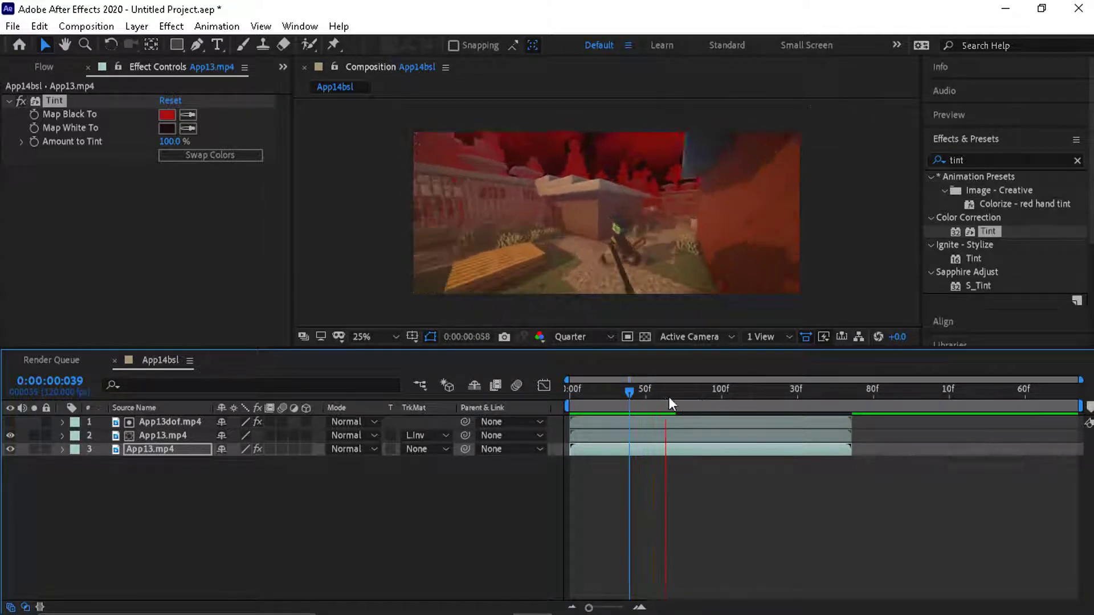
{"action": "left_click_drag", "start_coordinate": [675, 397], "coordinate": [707, 393]}
{"action": "left_click", "coordinate": [689, 389]}
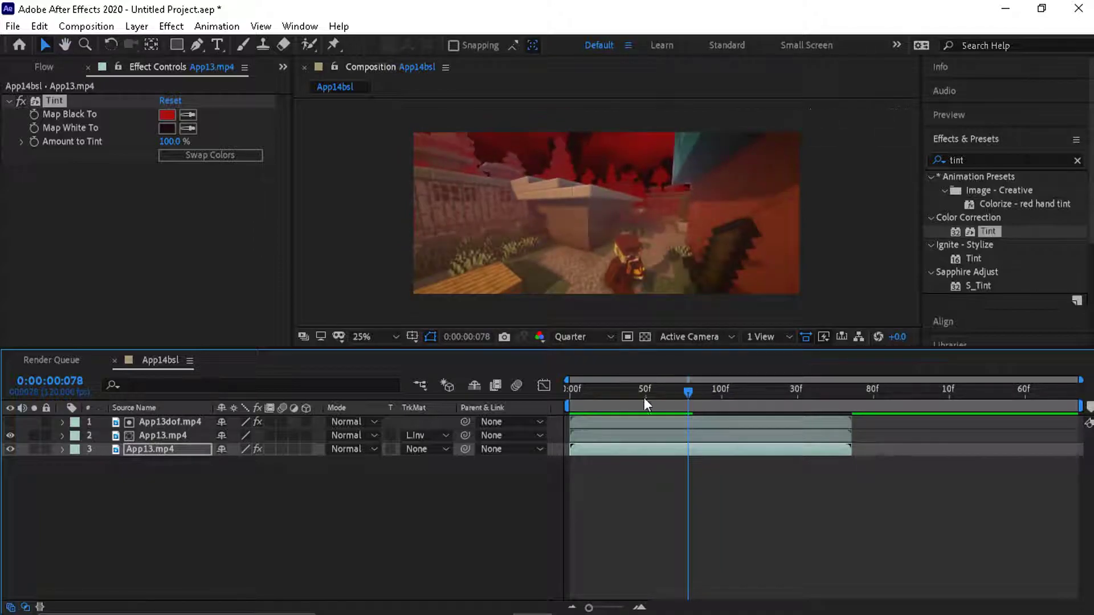
{"action": "left_click", "coordinate": [602, 393]}
{"action": "left_click", "coordinate": [926, 162]}
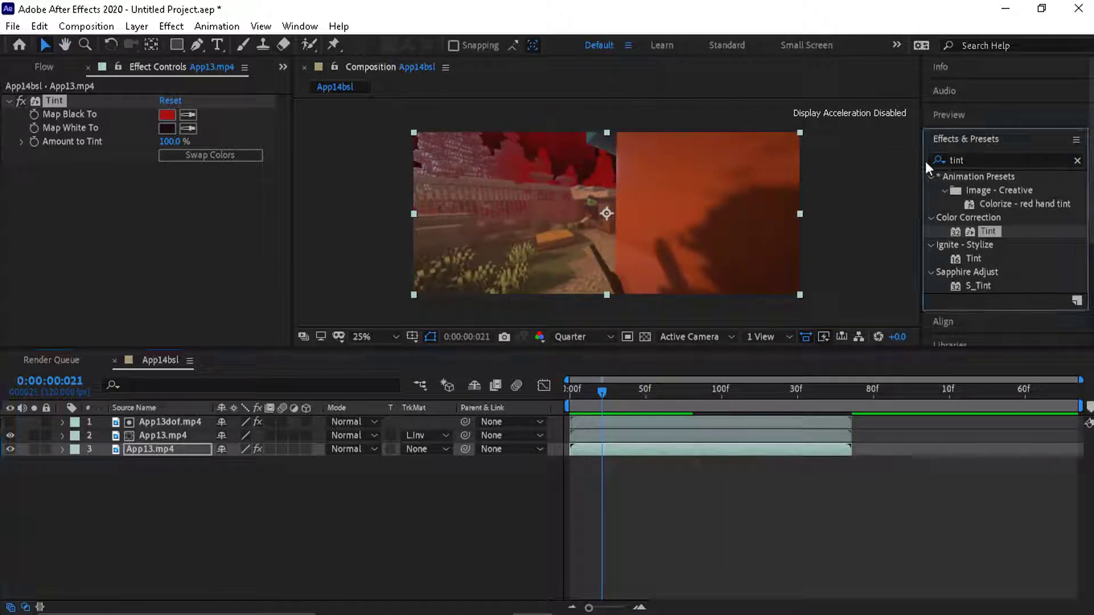
Search 'camera lens' and apply Camera Lens Blur to the bottom App13.mp4 layer
{"action": "left_click", "coordinate": [1002, 158]}
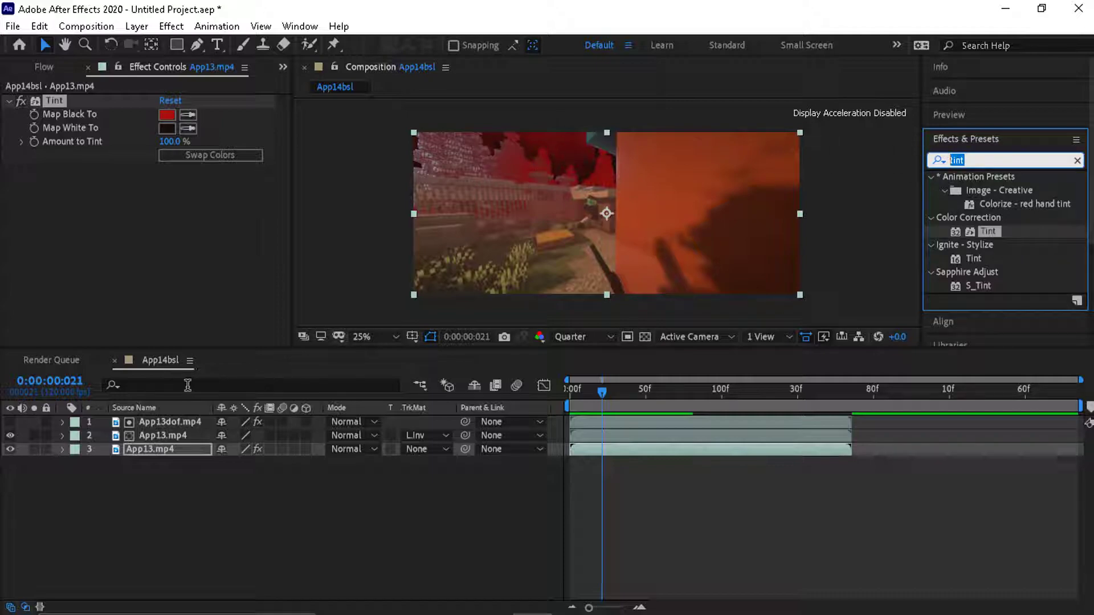
{"action": "left_click", "coordinate": [156, 434]}
{"action": "left_click", "coordinate": [165, 450]}
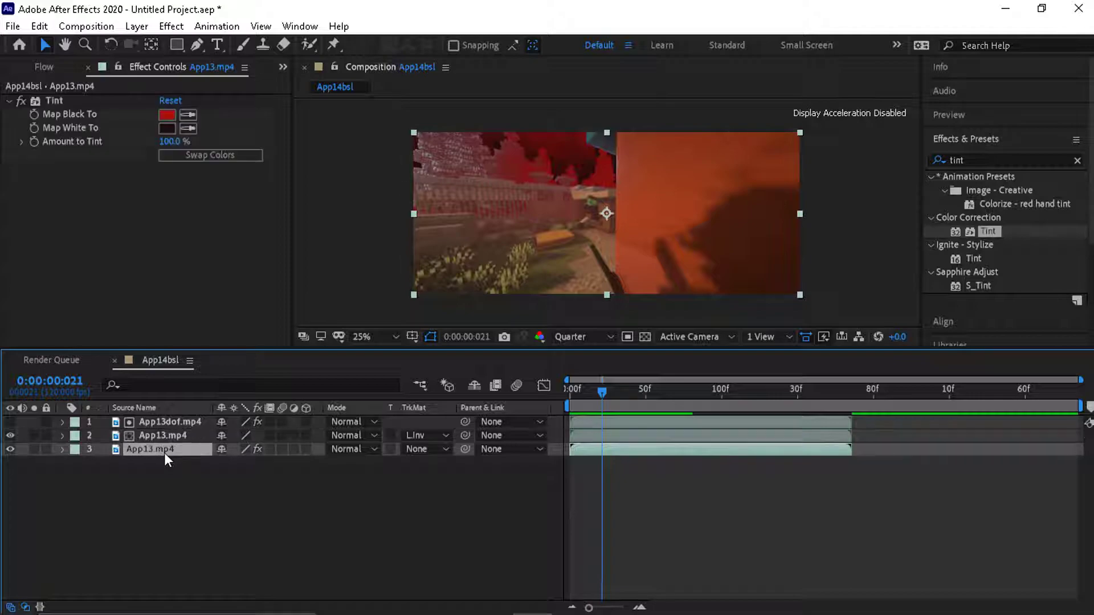
{"action": "left_click", "coordinate": [984, 158]}
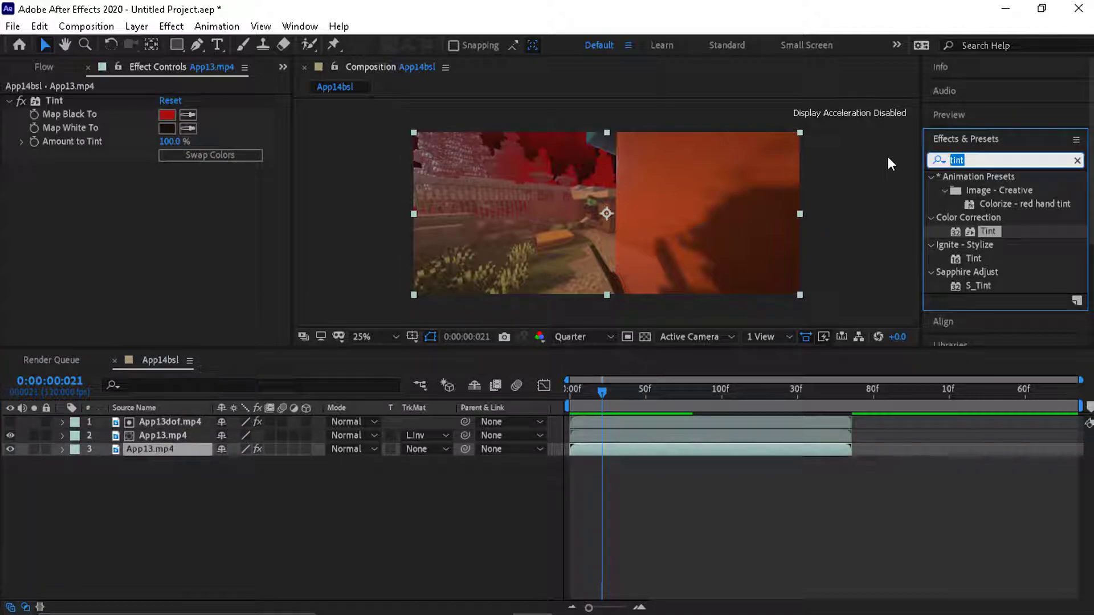
{"action": "type", "text": "camera lens"}
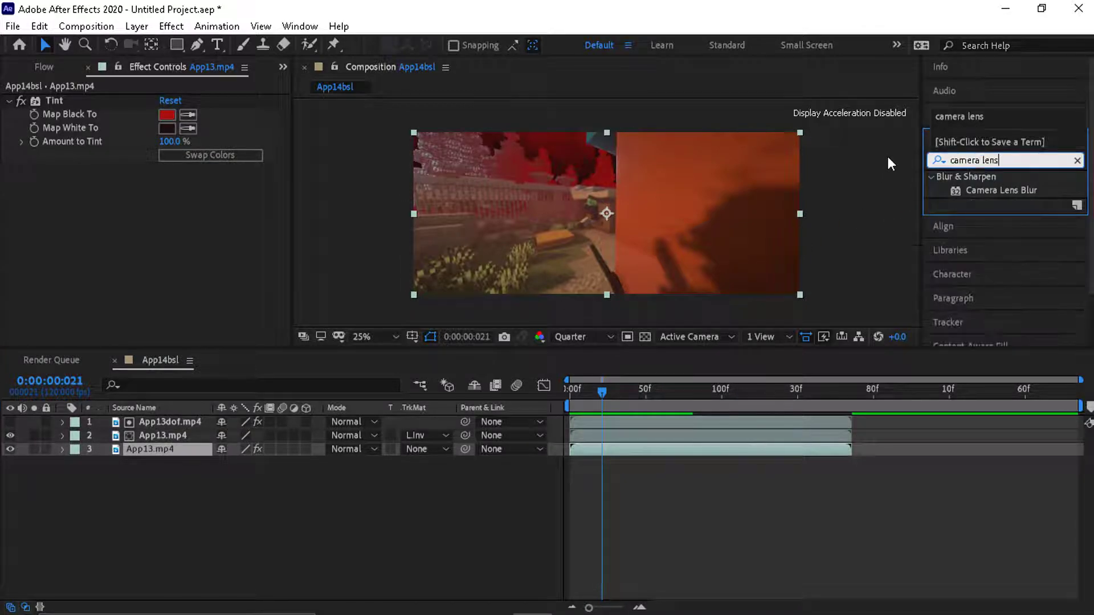
{"action": "left_click", "coordinate": [1012, 191]}
{"action": "double_click", "coordinate": [1012, 192]}
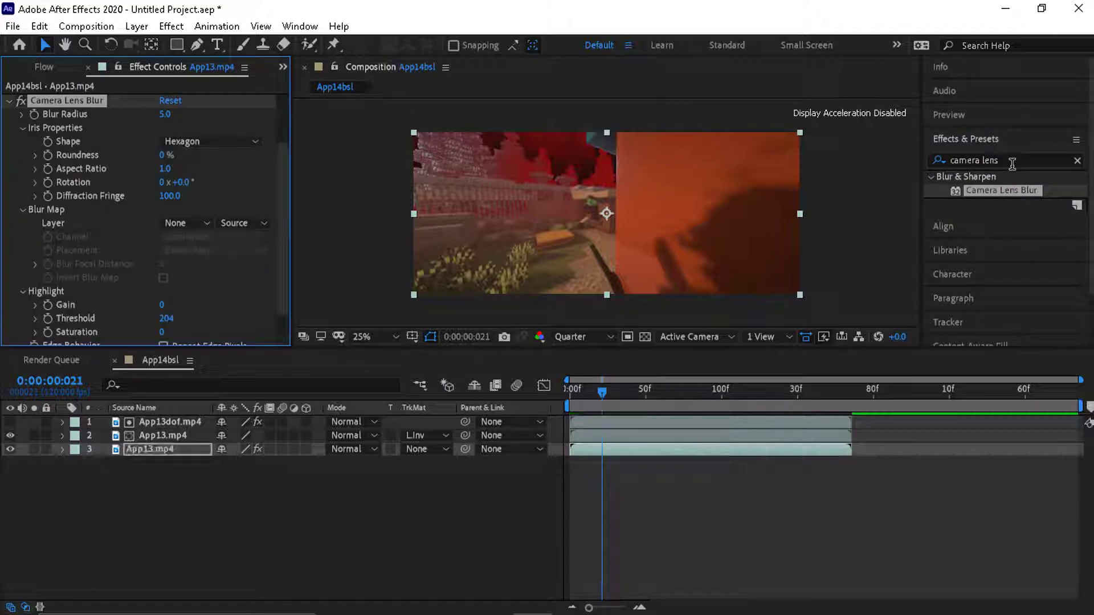
Scrub the Camera Lens Blur radius up to 200 and clear the effects search
{"action": "left_click_drag", "start_coordinate": [165, 114], "coordinate": [421, 147]}
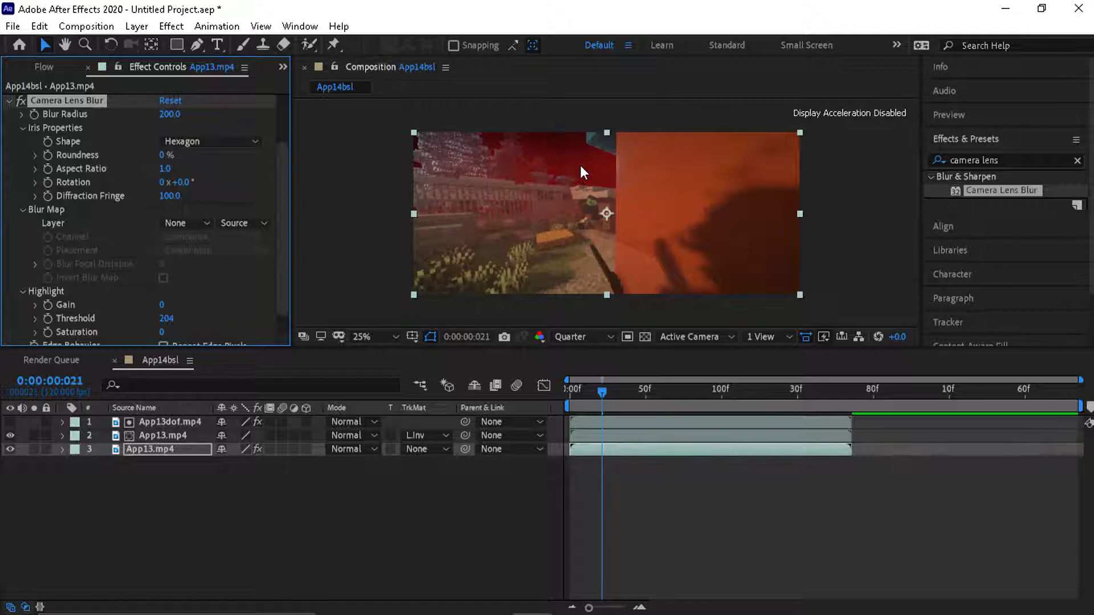
{"action": "triple_click", "coordinate": [1011, 159]}
{"action": "key", "text": "BackSpace"}
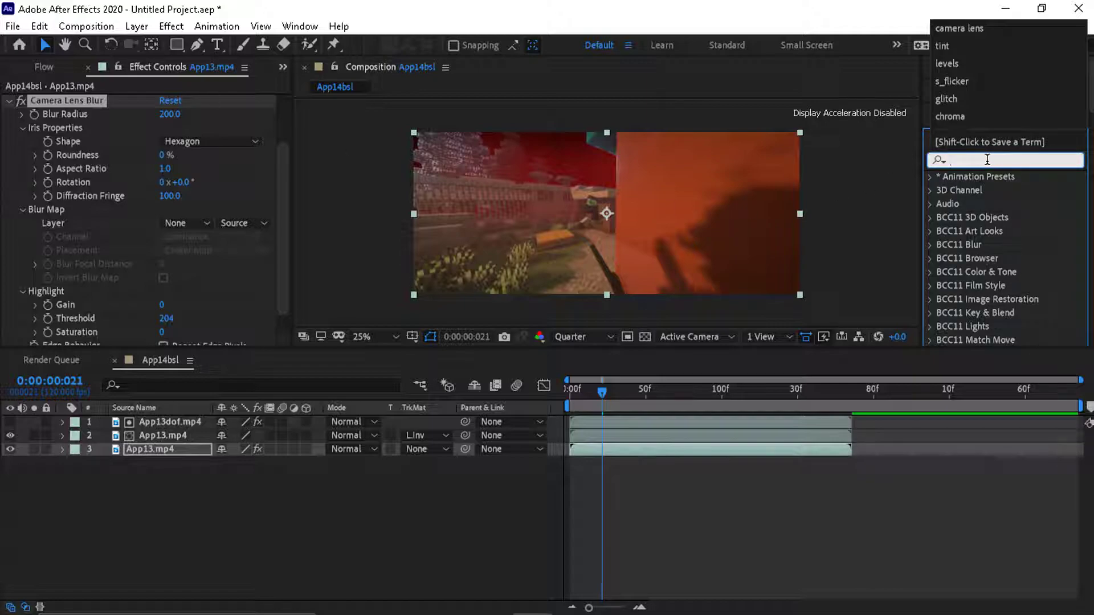
{"action": "type", "text": "glitch"}
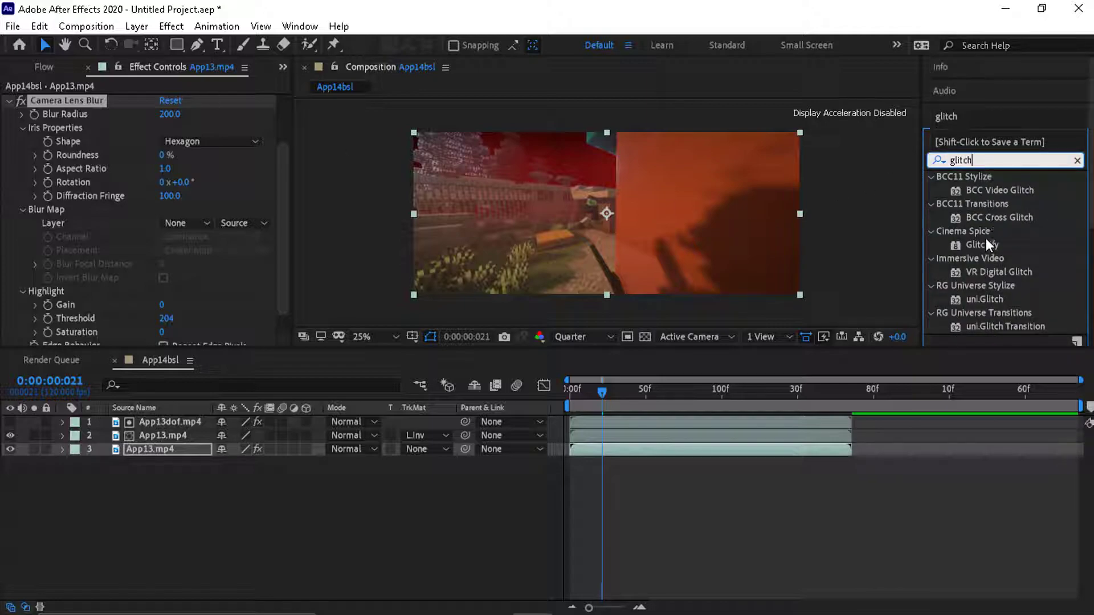
Apply Glitchify (Amount 50, Speed 50) to the background clip and preview from the start
{"action": "double_click", "coordinate": [982, 244]}
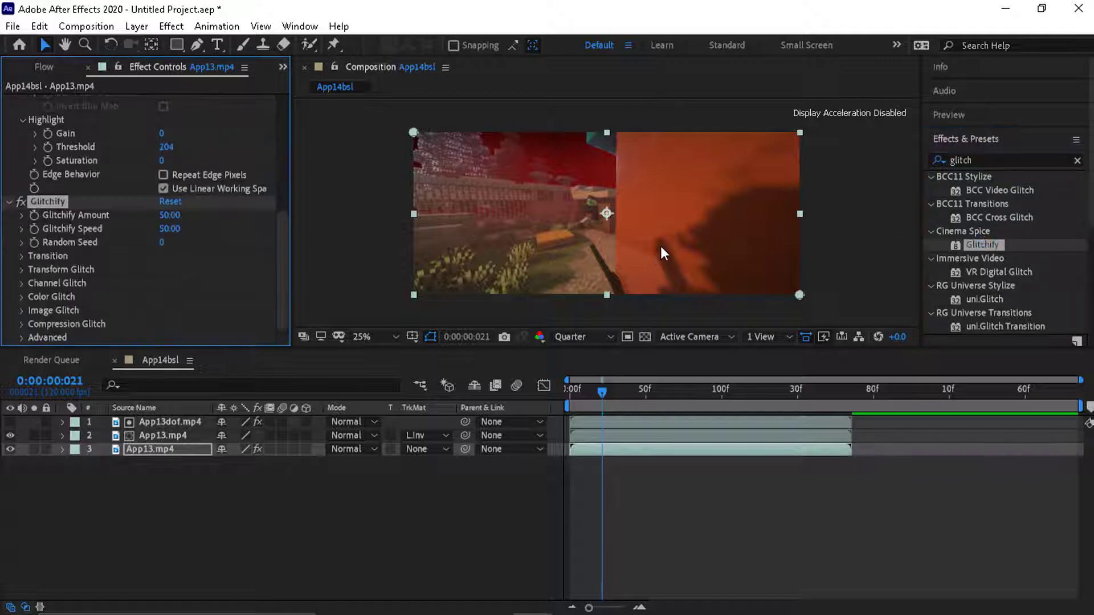
{"action": "left_click", "coordinate": [572, 389]}
{"action": "key", "text": "space"}
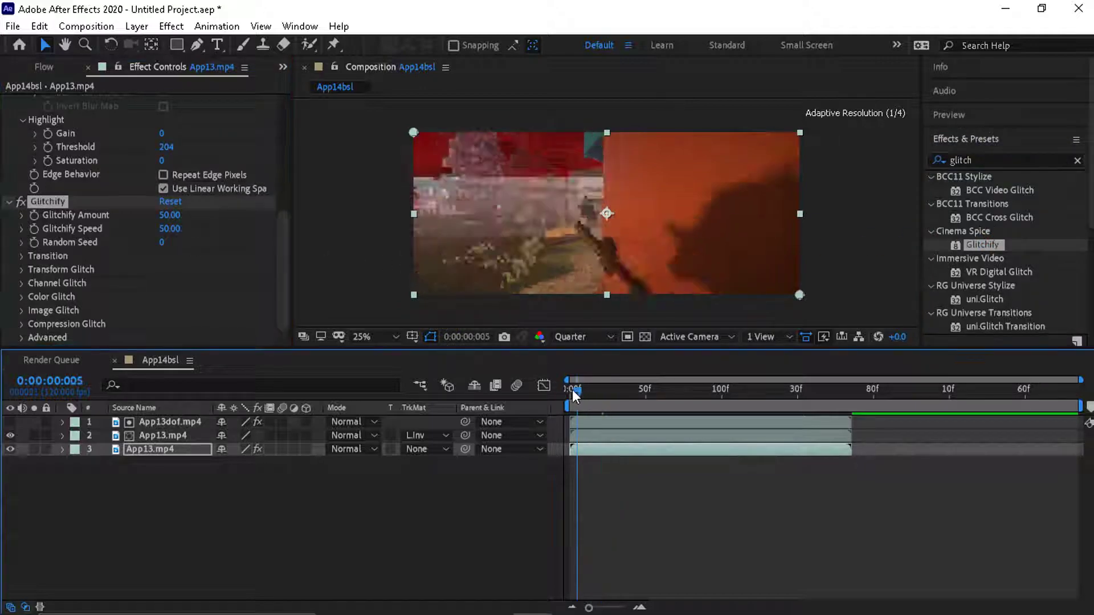
{"action": "left_click", "coordinate": [598, 418]}
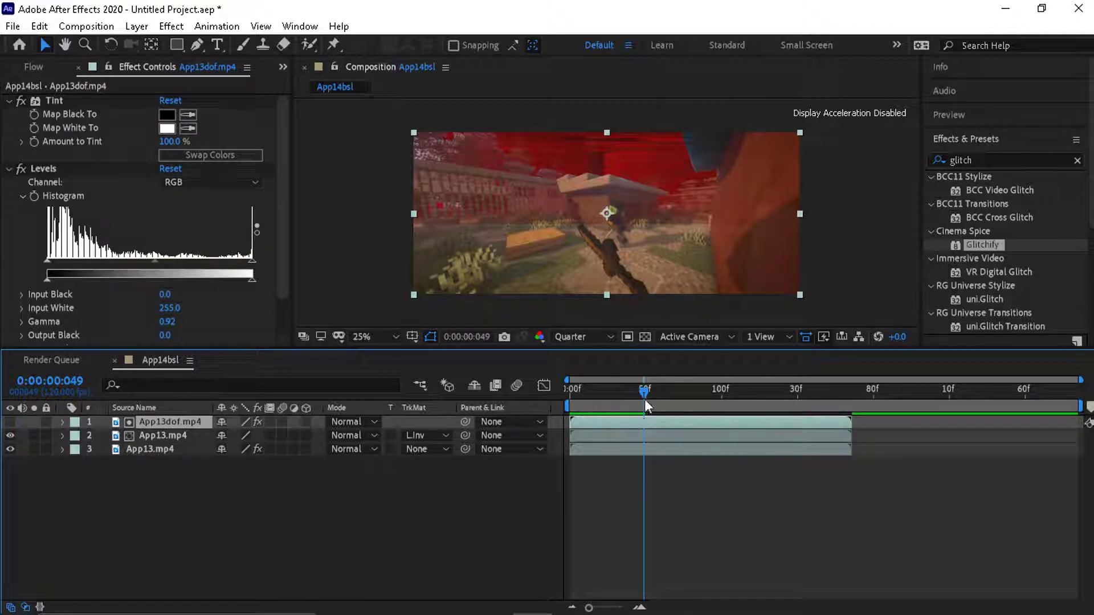
Lower the App13dof.mp4 Levels gamma to 0.31, then hide the layer at the first frame
{"action": "left_click", "coordinate": [9, 422]}
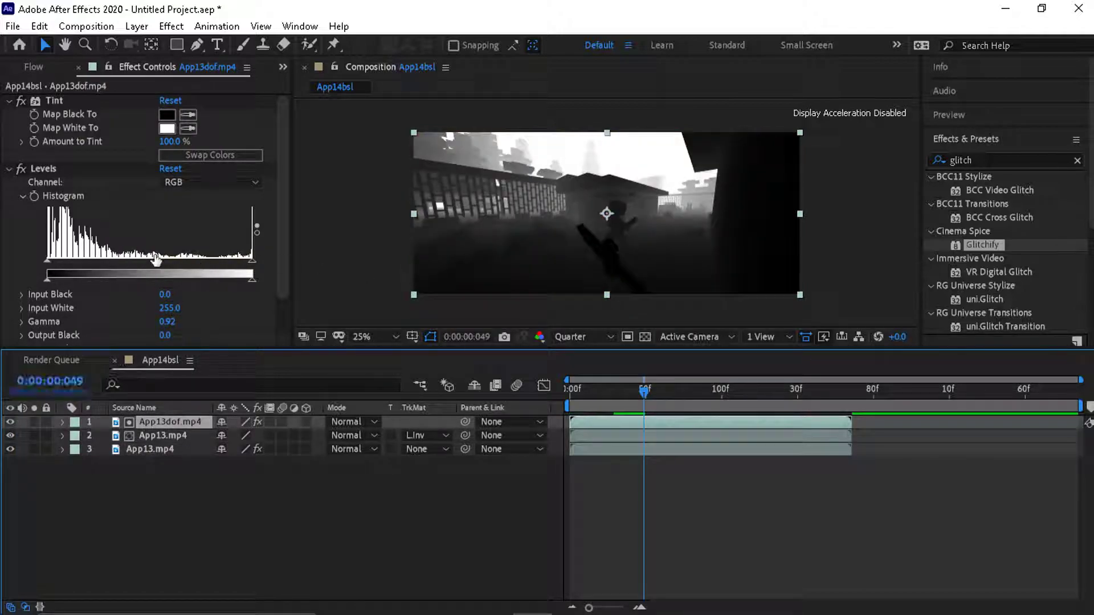
{"action": "left_click_drag", "start_coordinate": [155, 261], "coordinate": [217, 263]}
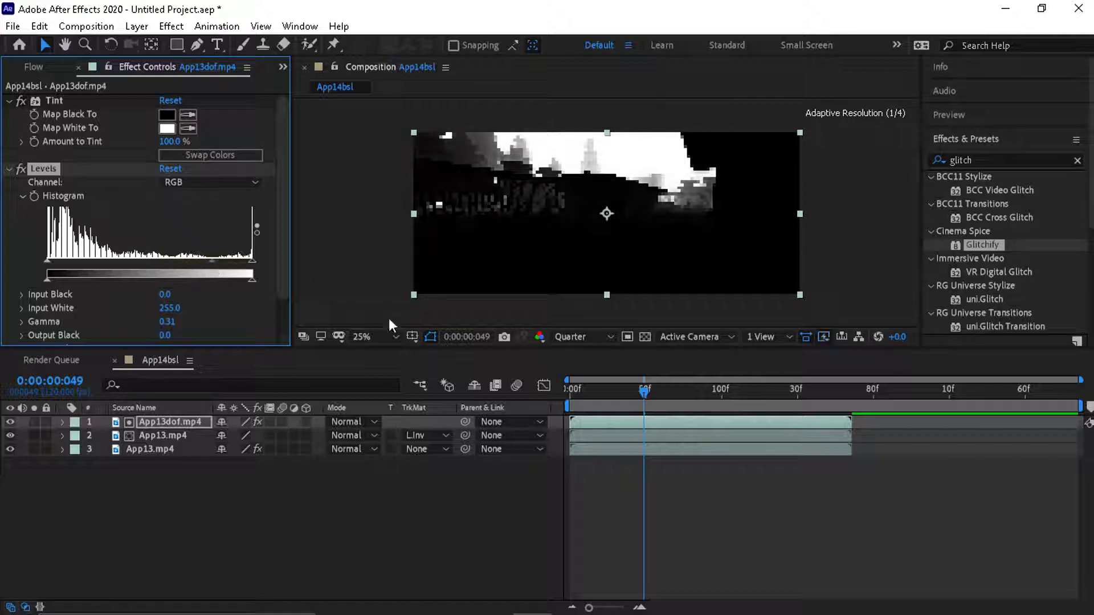
{"action": "left_click", "coordinate": [630, 409]}
{"action": "key", "text": "Home"}
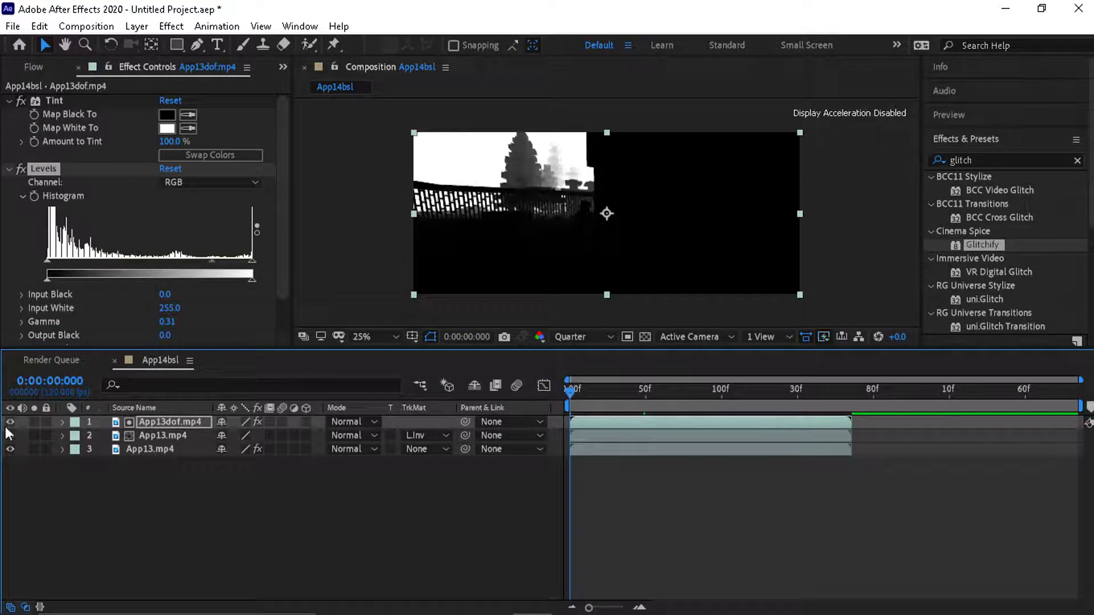
{"action": "left_click", "coordinate": [10, 422]}
Preview the composite from the start, comparing with the depth pass shown and hidden at frame 34
{"action": "key", "text": "space"}
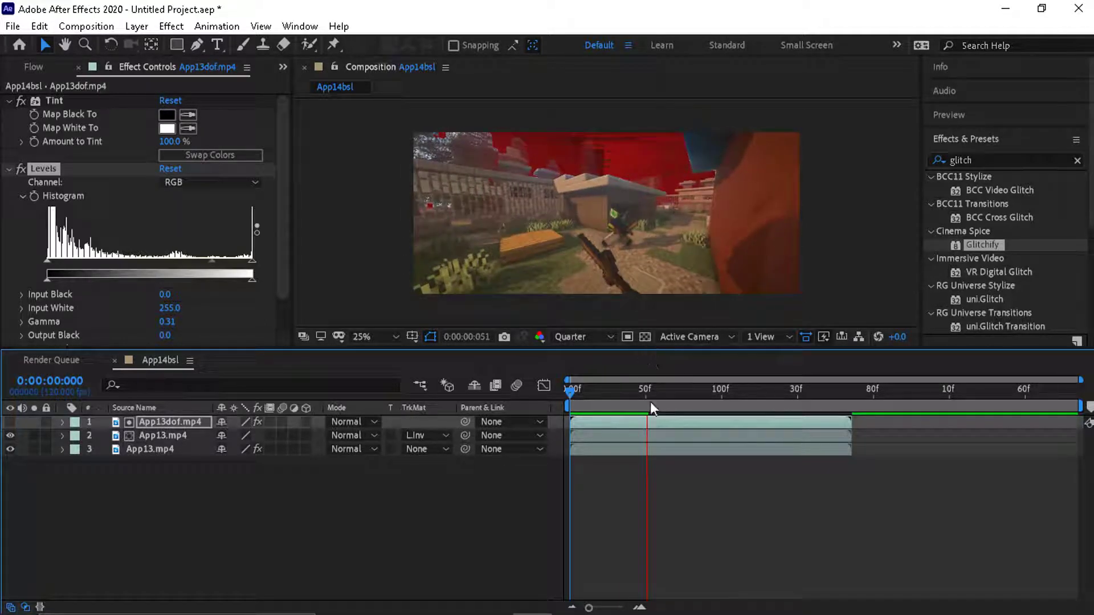
{"action": "key", "text": "space"}
{"action": "left_click", "coordinate": [565, 395]}
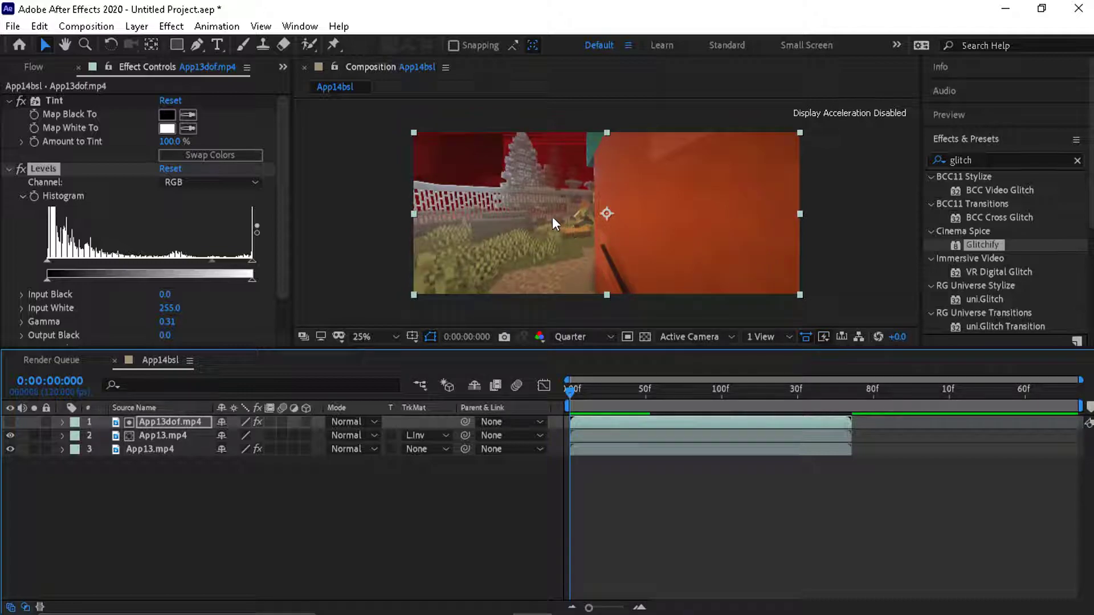
{"action": "key", "text": "space"}
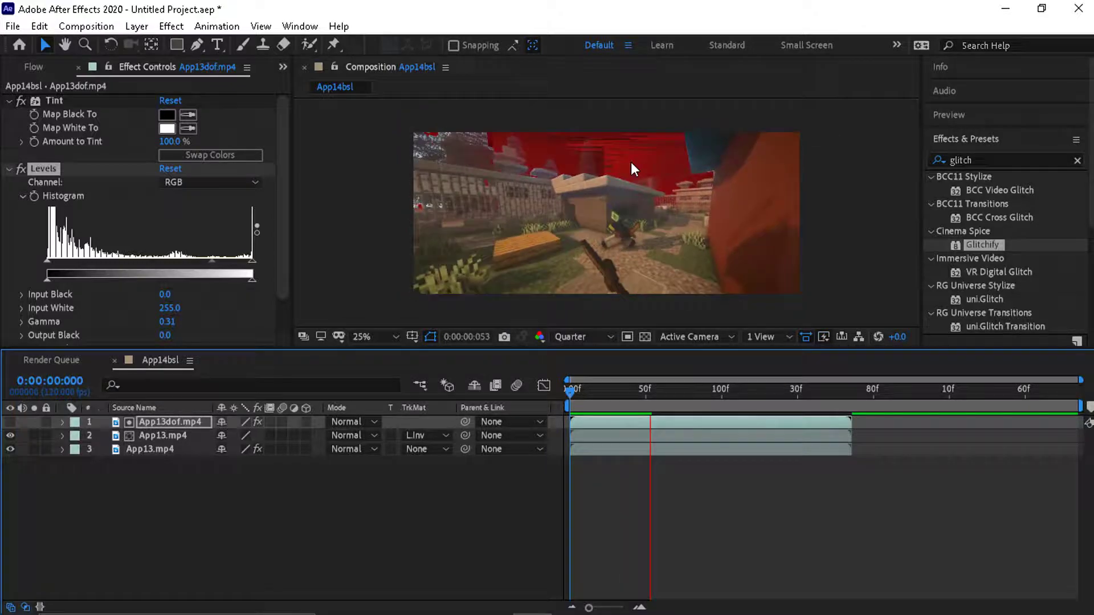
{"action": "key", "text": "space"}
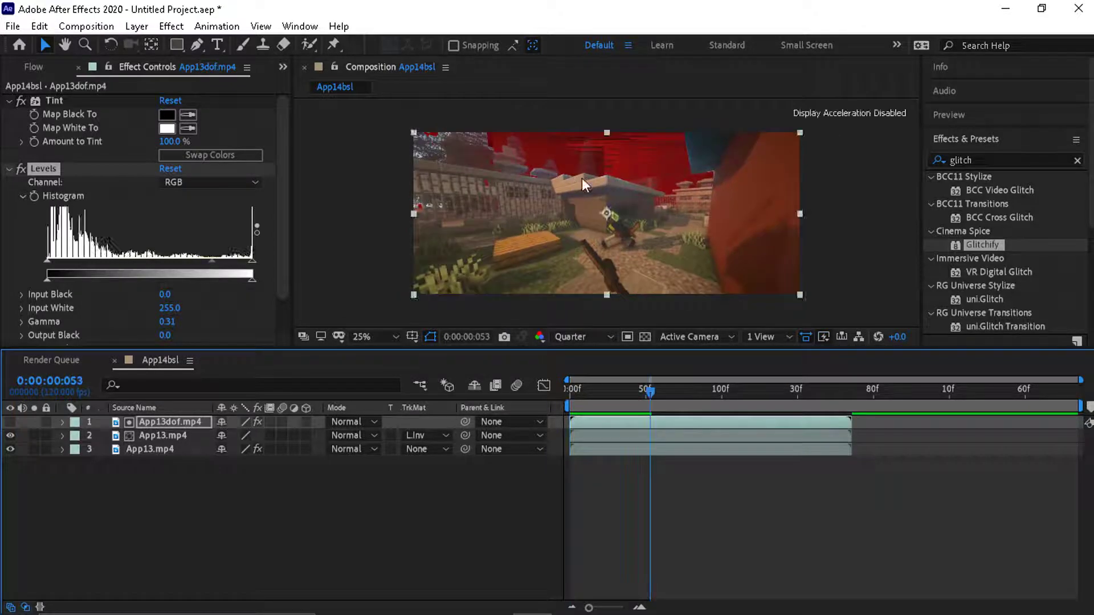
{"action": "left_click", "coordinate": [620, 392]}
{"action": "left_click", "coordinate": [10, 423]}
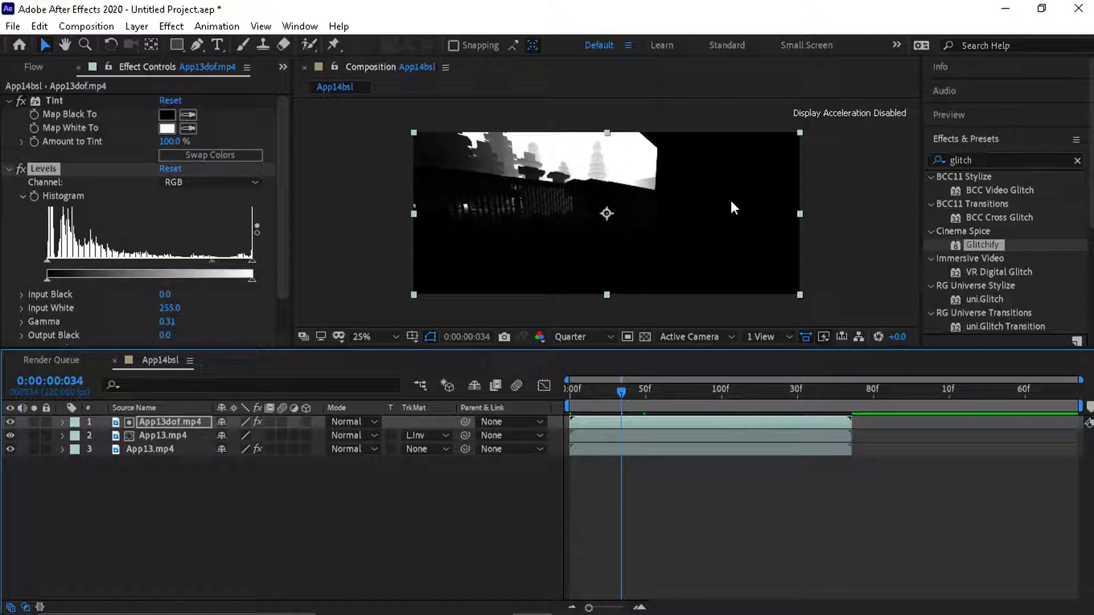
{"action": "left_click", "coordinate": [10, 423]}
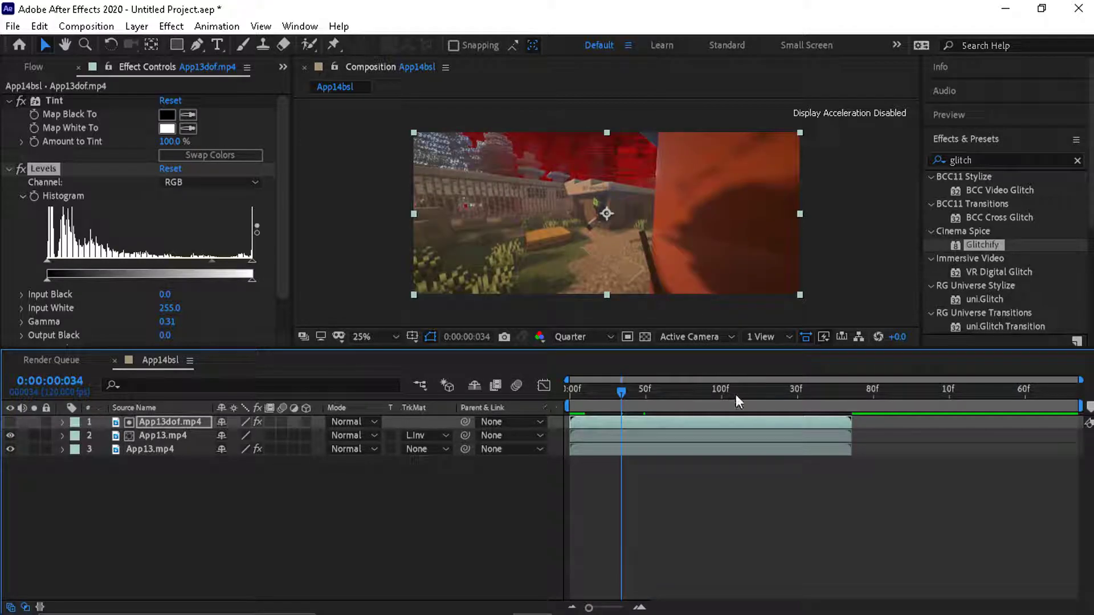
{"action": "key", "text": "Home"}
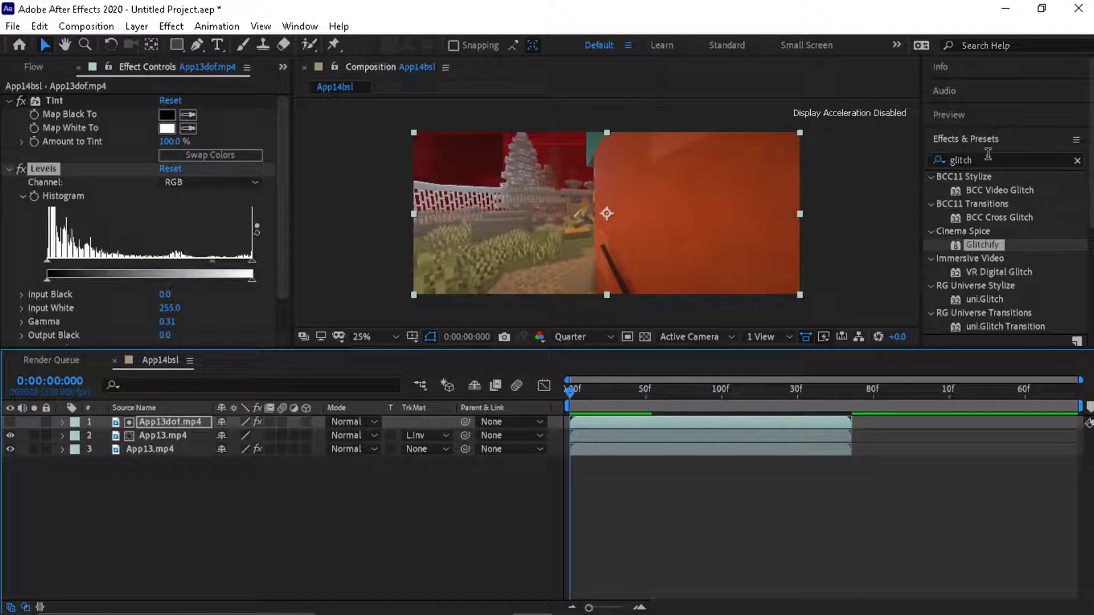
Clear the effects search and select the bottom App13.mp4 layer to view its Tint and Lens Blur
{"action": "key", "text": "ctrl+f"}
{"action": "key", "text": "BackSpace"}
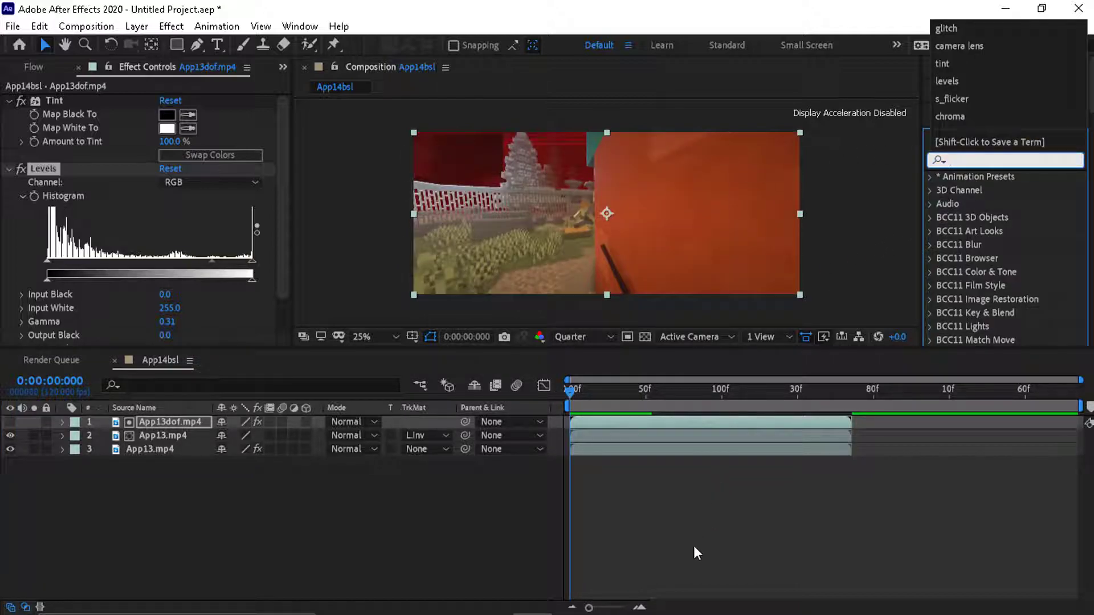
{"action": "left_click", "coordinate": [693, 549]}
{"action": "left_click", "coordinate": [599, 449]}
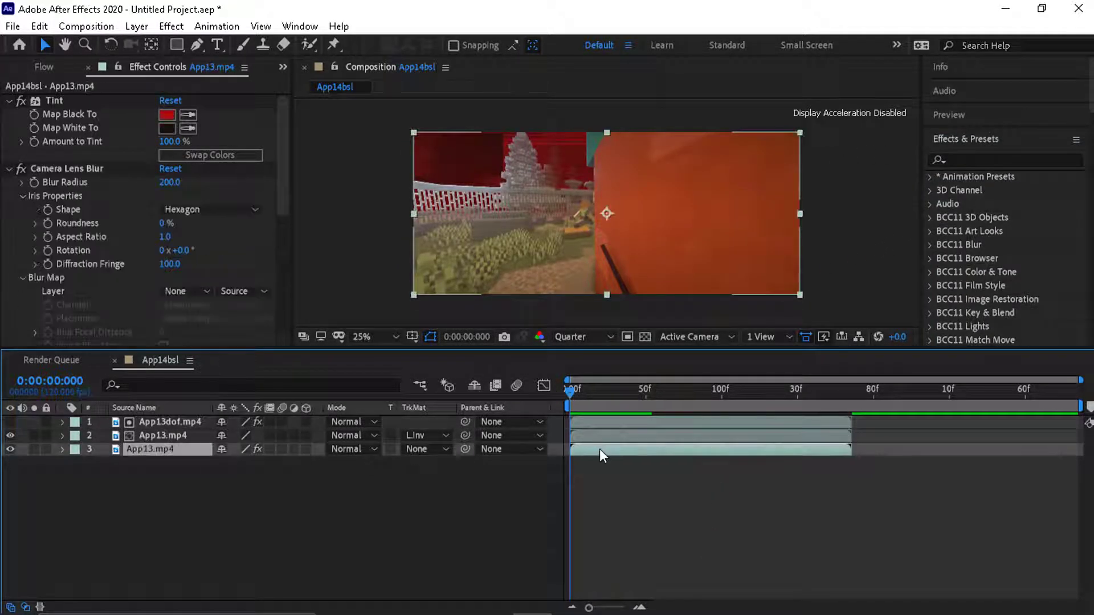